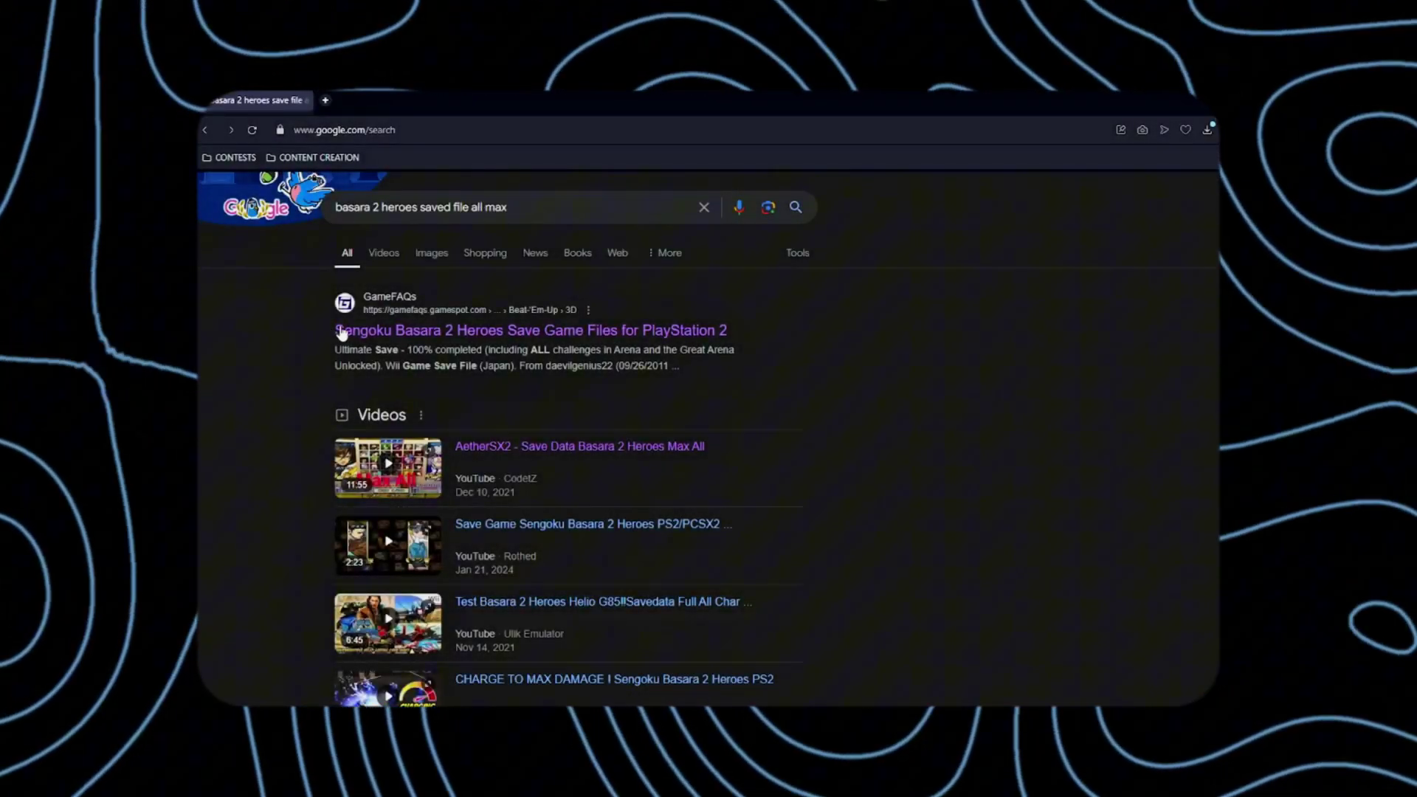
# Step: Download the 30KB "Everything complete 100%" PlayStation2 Max Drive Save (Japan) from the GameFAQs page for Sengoku Basara 2 Heroes
pyautogui.click(341, 331)
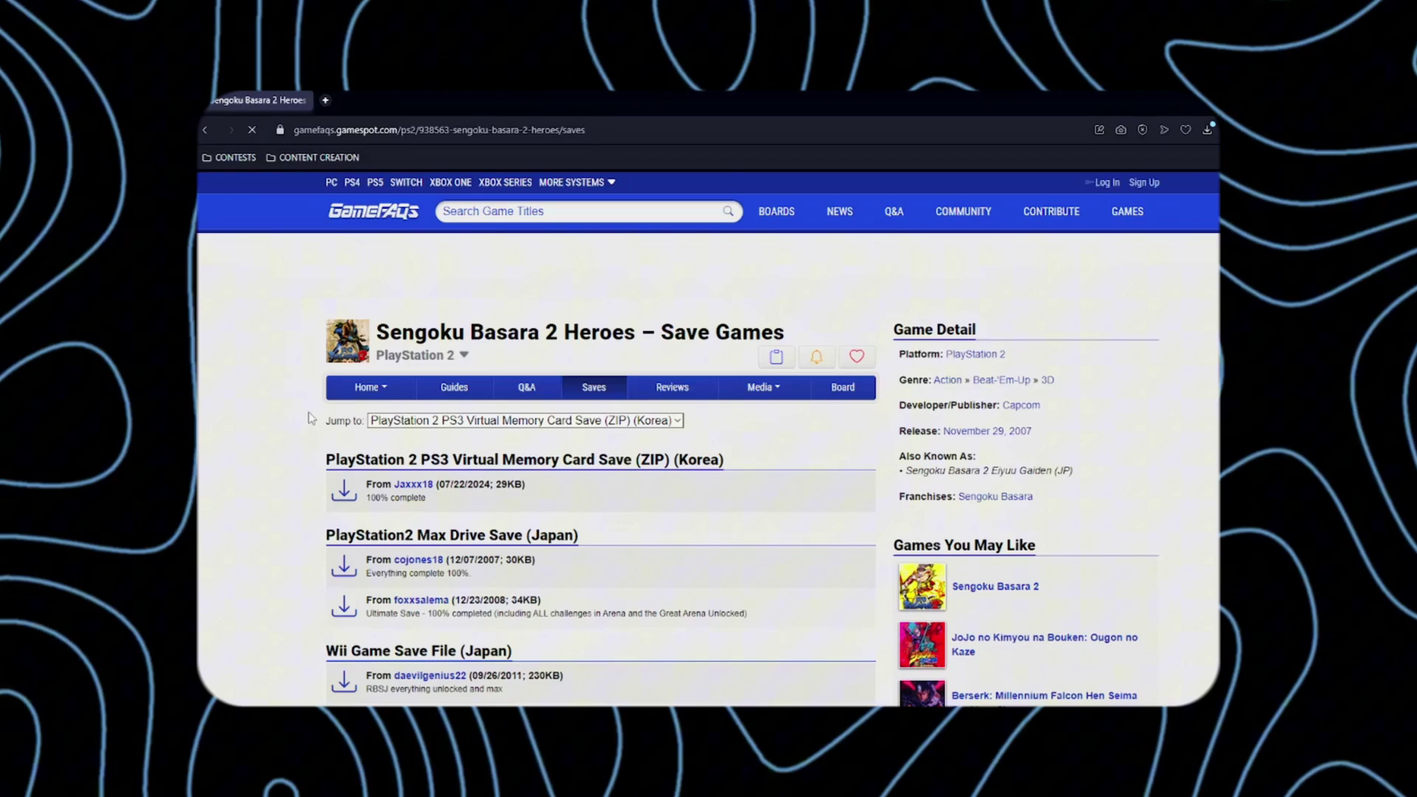
pyautogui.scroll(-1, 302, 428)
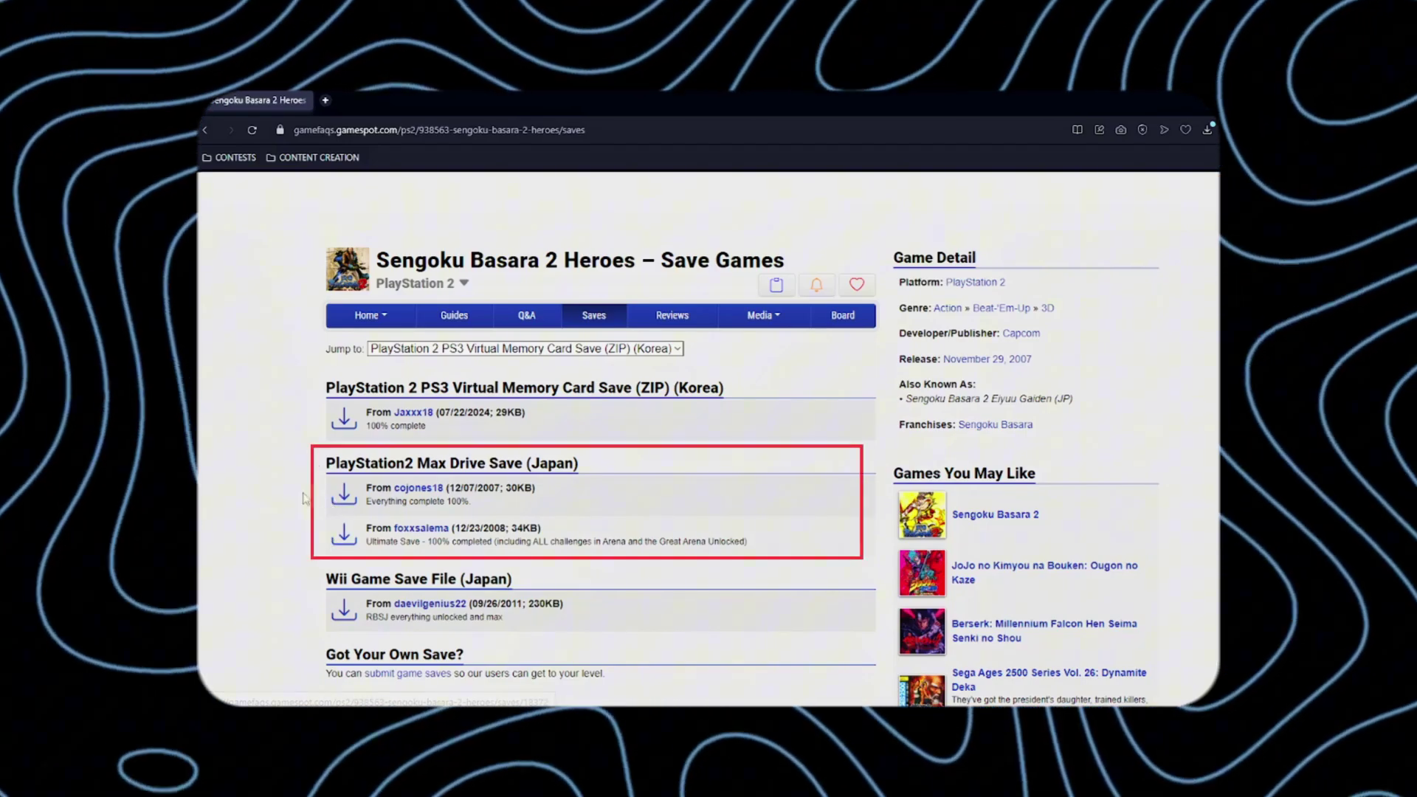
pyautogui.click(343, 496)
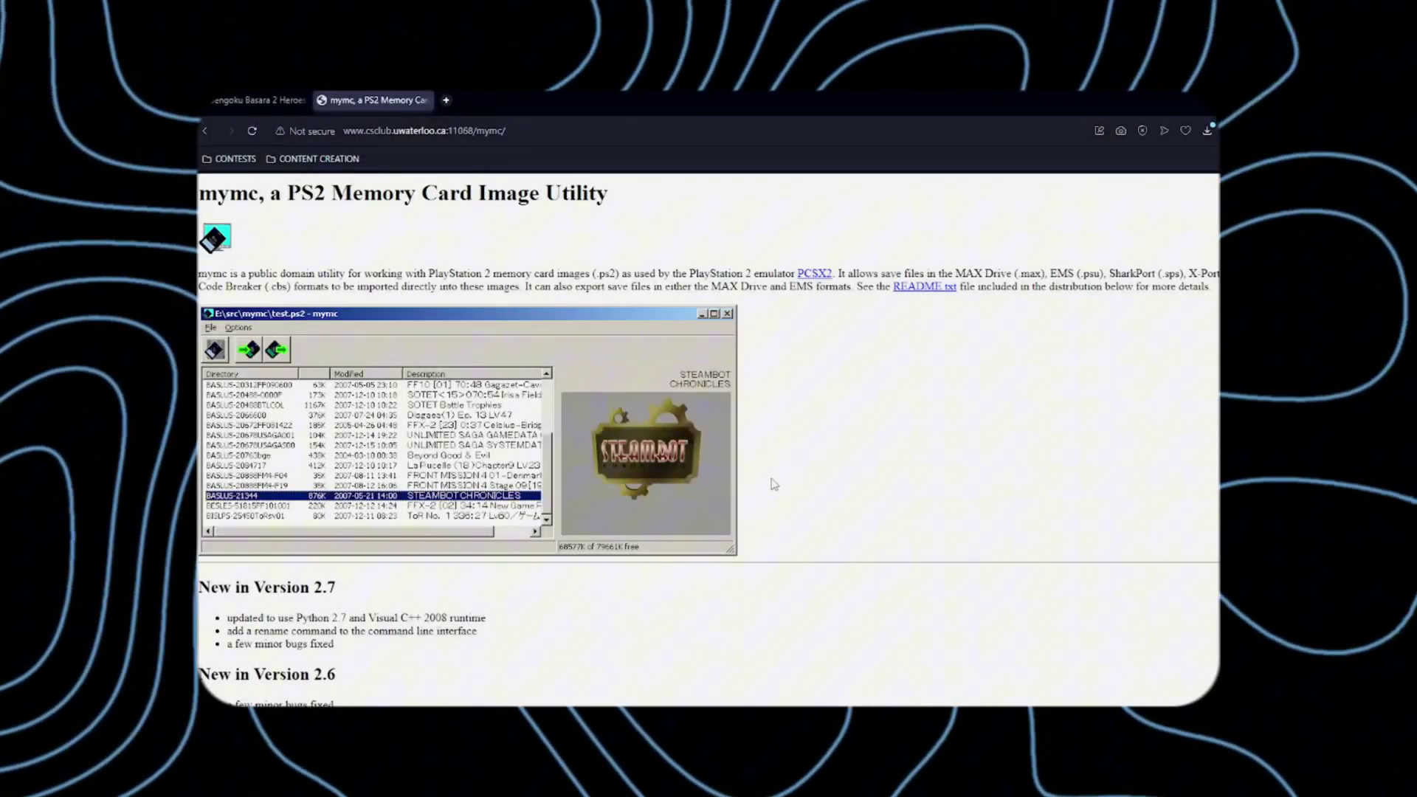
# Step: Review the mymc utility's web page and extract the downloaded archive into its own mymc-alpha-2.7 folder on the desktop
pyautogui.scroll(-2, 773, 485)
pyautogui.scroll(-7, 768, 488)
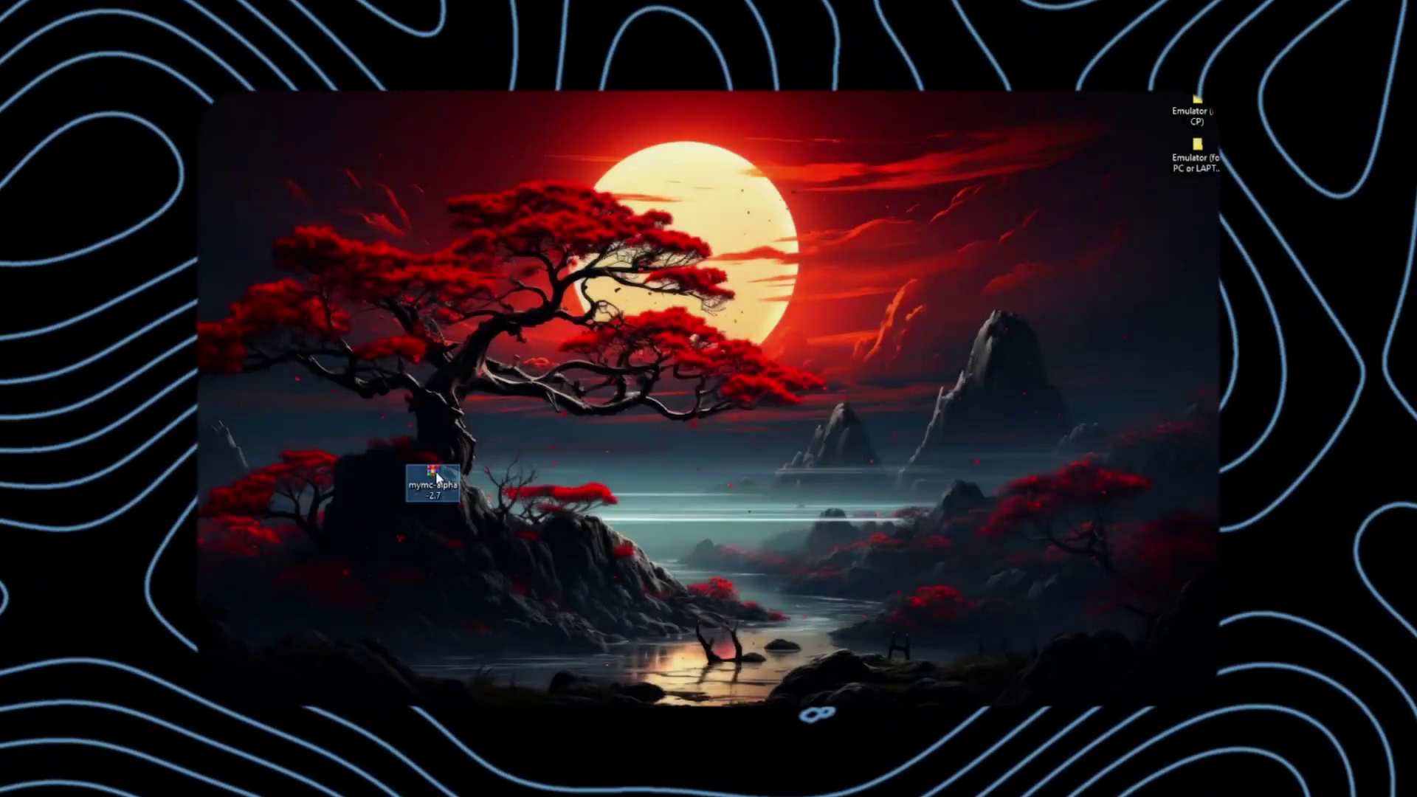
pyautogui.rightClick(436, 476)
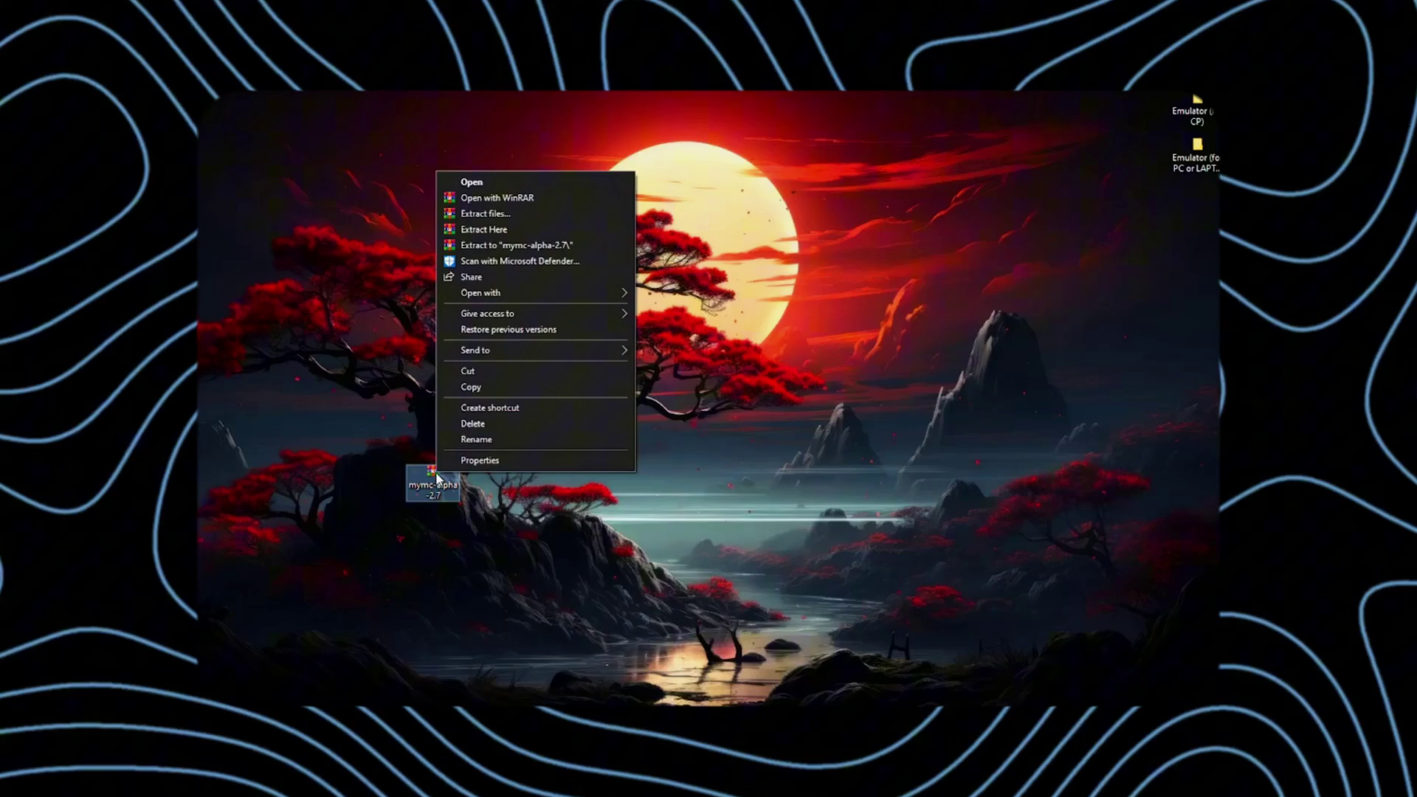
pyautogui.click(468, 249)
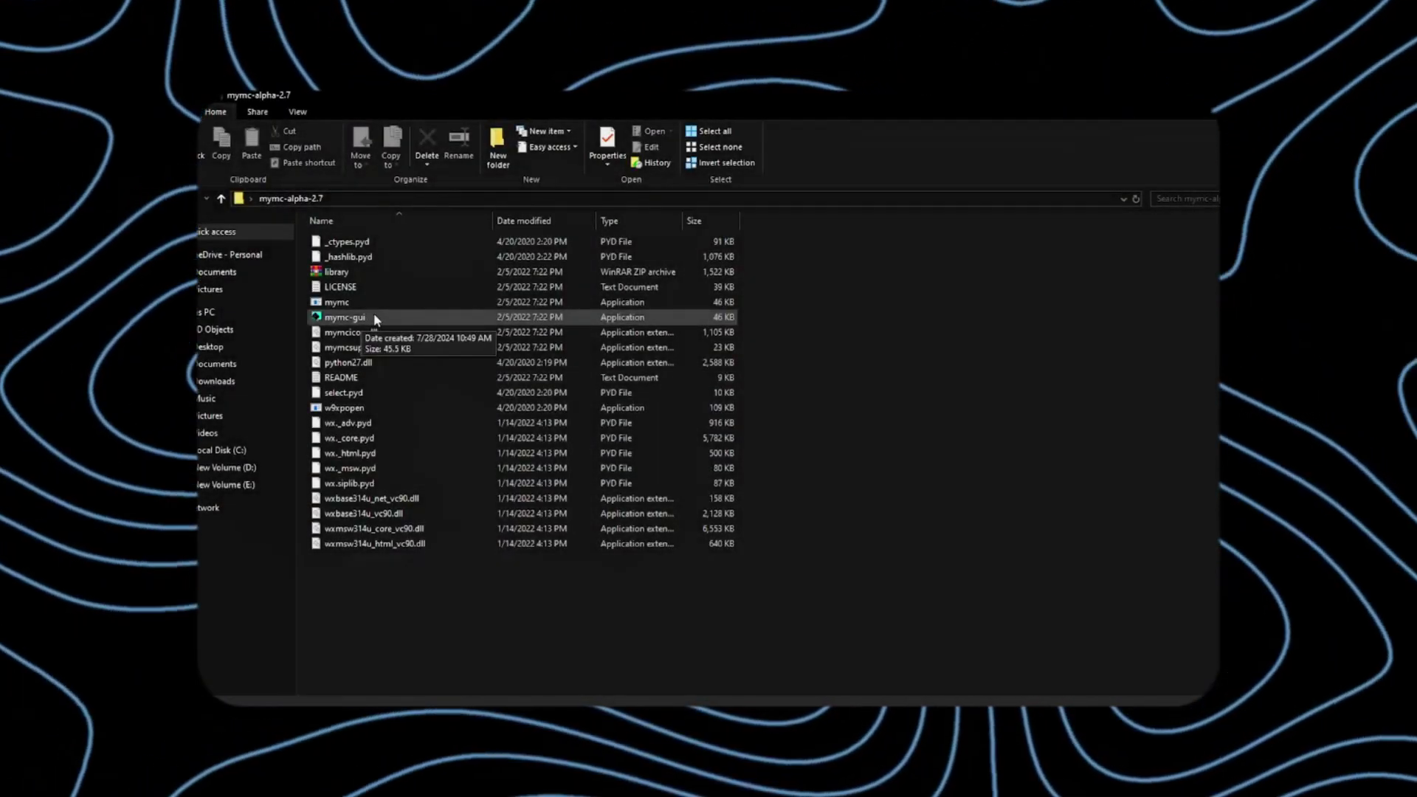
# Step: Launch mymc-gui, load the memory card image Mcd001.ps2 and locate the Basara 2 Heroes save in its list
pyautogui.doubleClick(375, 317)
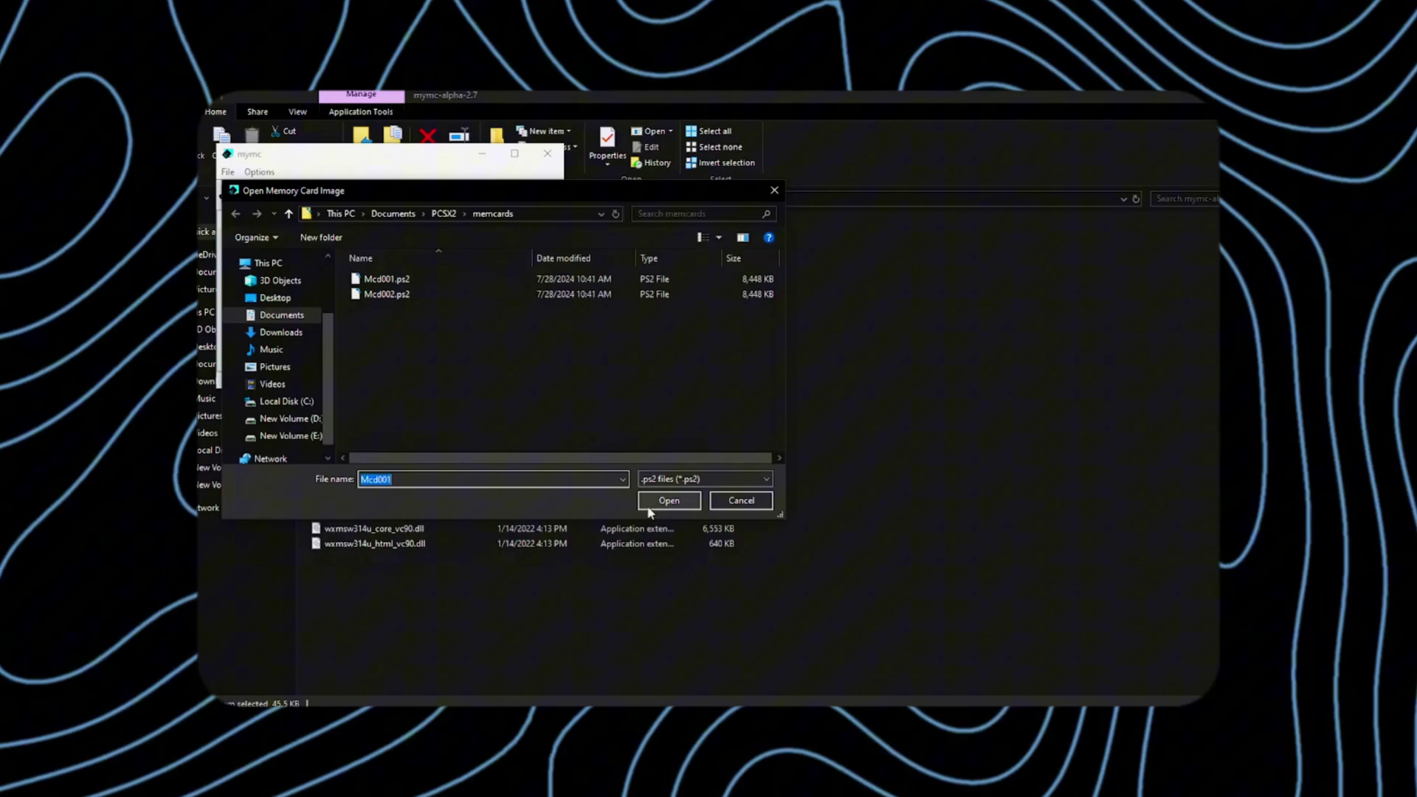
pyautogui.click(649, 507)
pyautogui.scroll(-5, 446, 311)
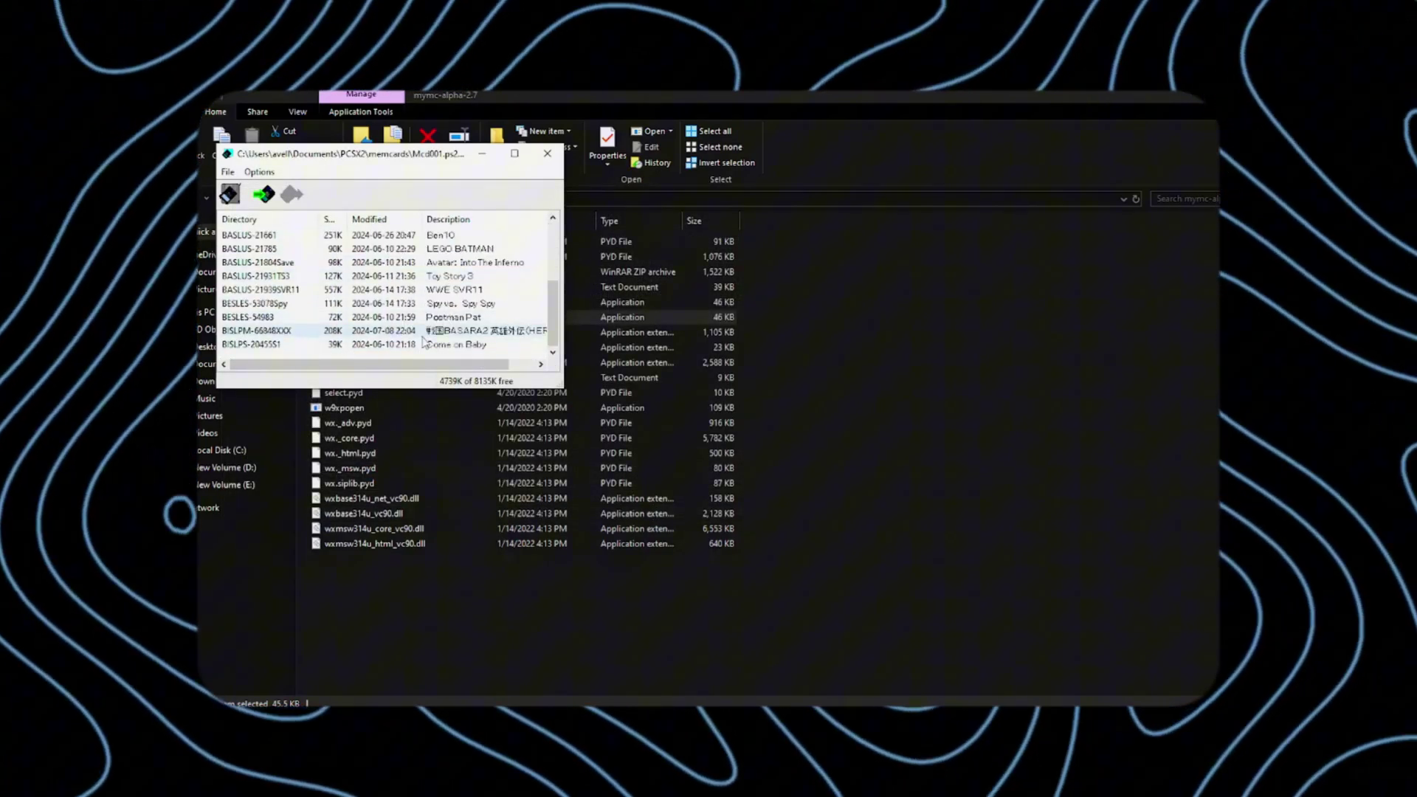
pyautogui.scroll(3, 425, 342)
pyautogui.scroll(-3, 435, 266)
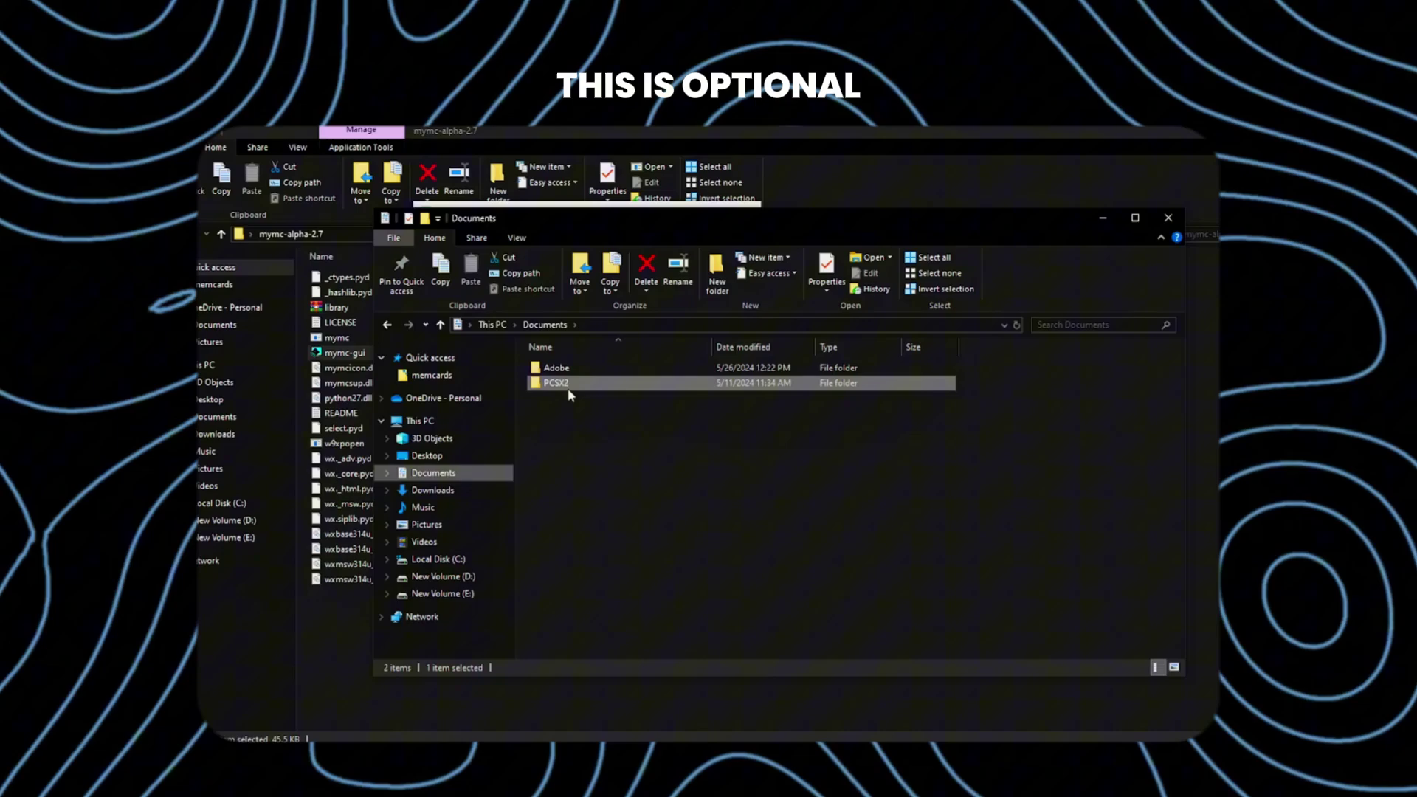
# Step: Create a folder named OLD MEMORY CARDS inside Documents > PCSX2 > memcards
pyautogui.doubleClick(566, 385)
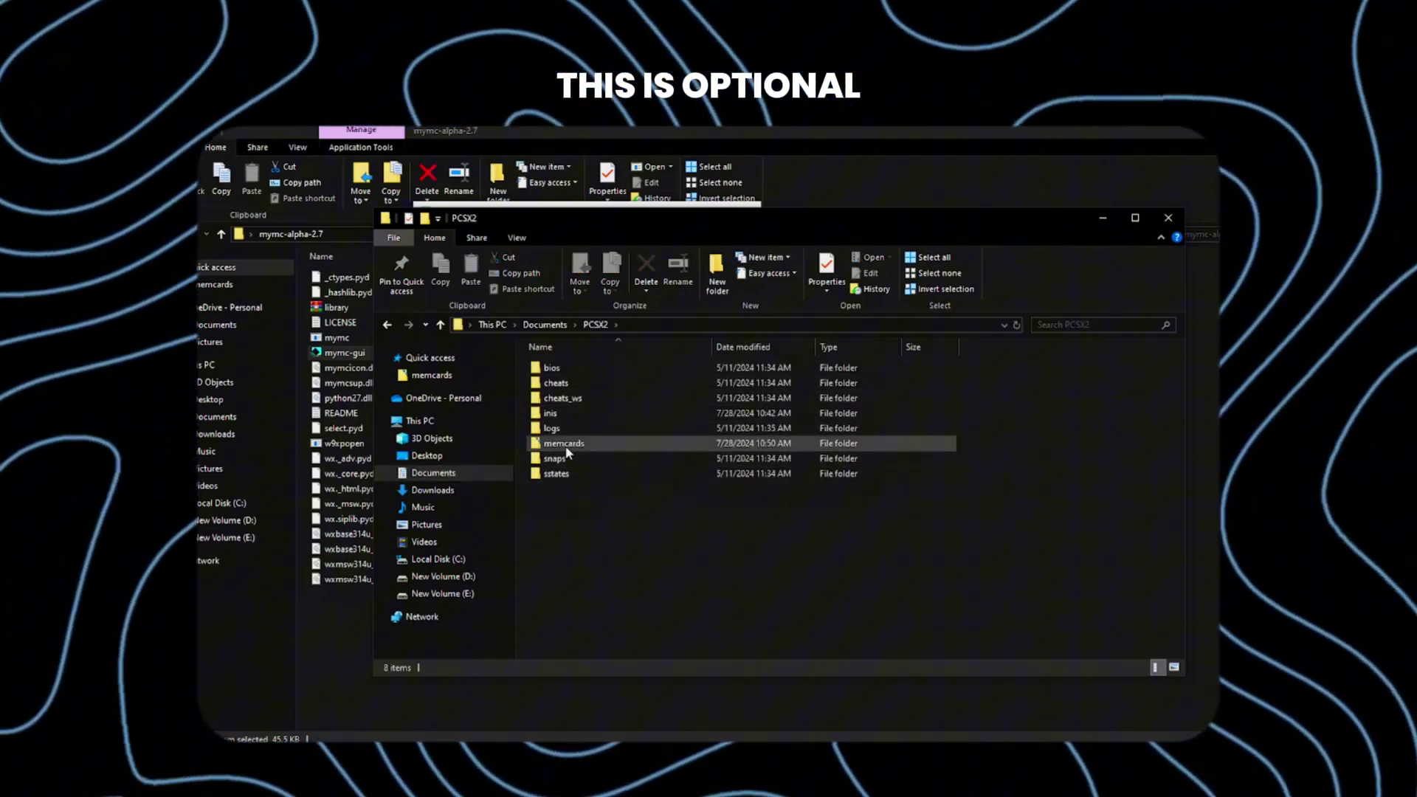
pyautogui.doubleClick(566, 446)
pyautogui.rightClick(594, 486)
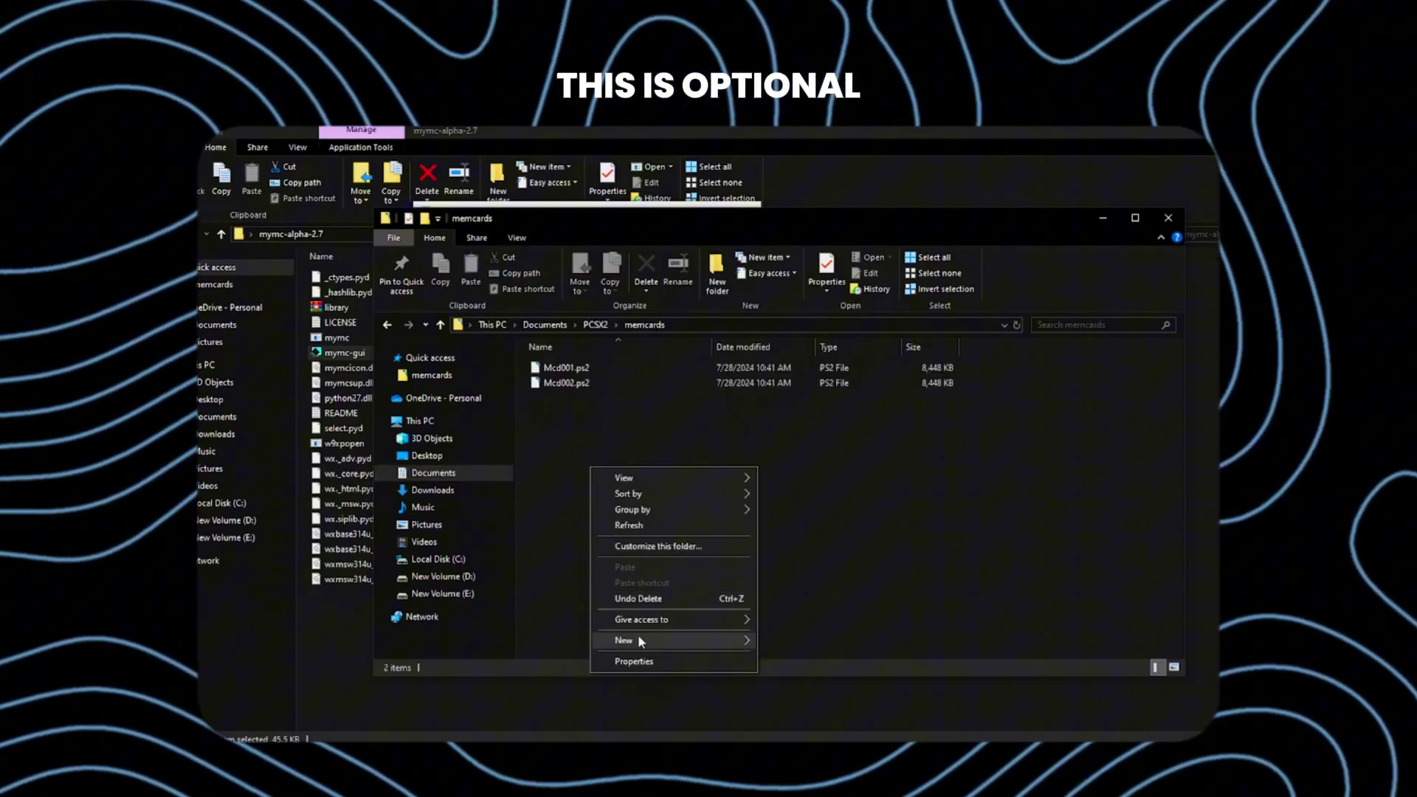
pyautogui.moveTo(638, 634)
pyautogui.click(807, 639)
pyautogui.write('OL')
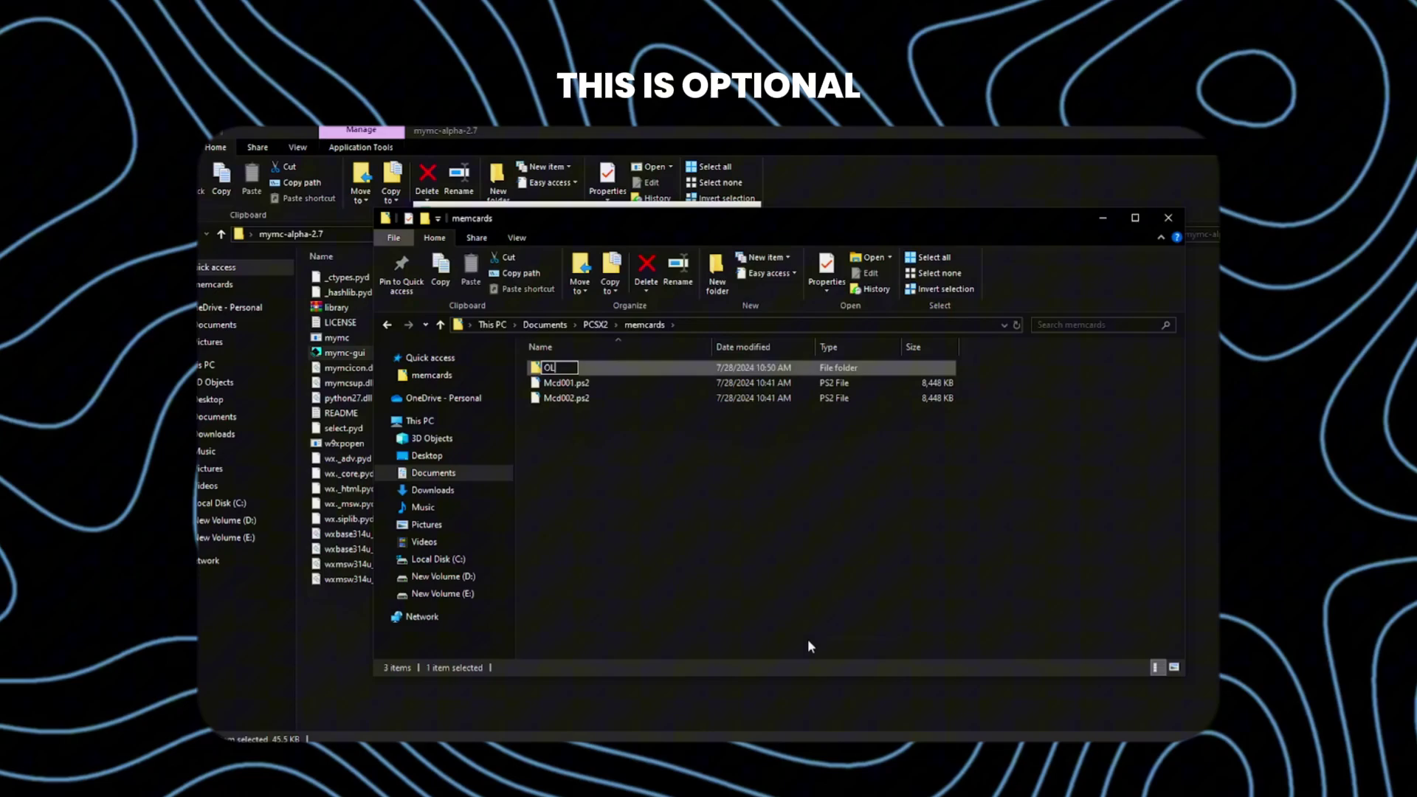
pyautogui.write('D MEMORY CARDS')
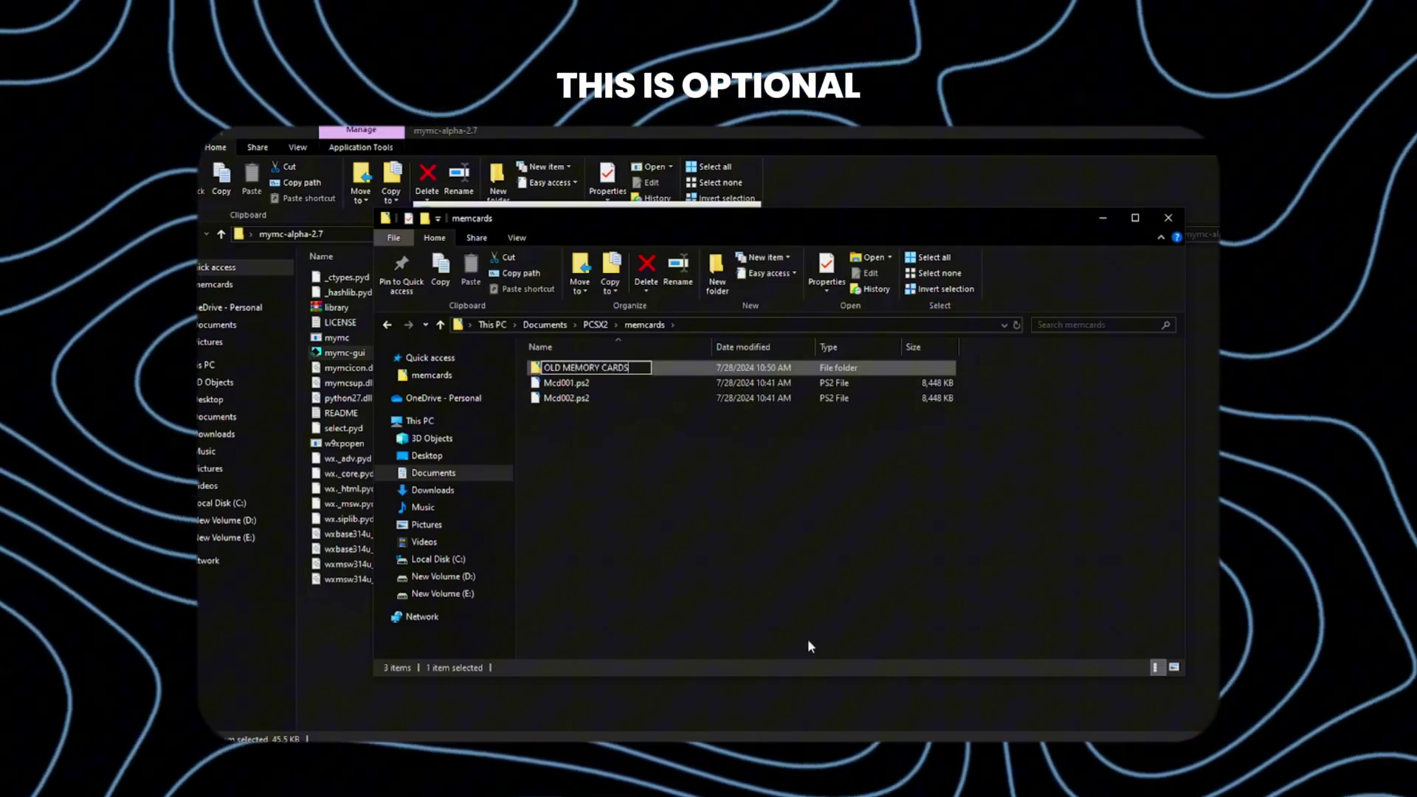
pyautogui.press('Return')
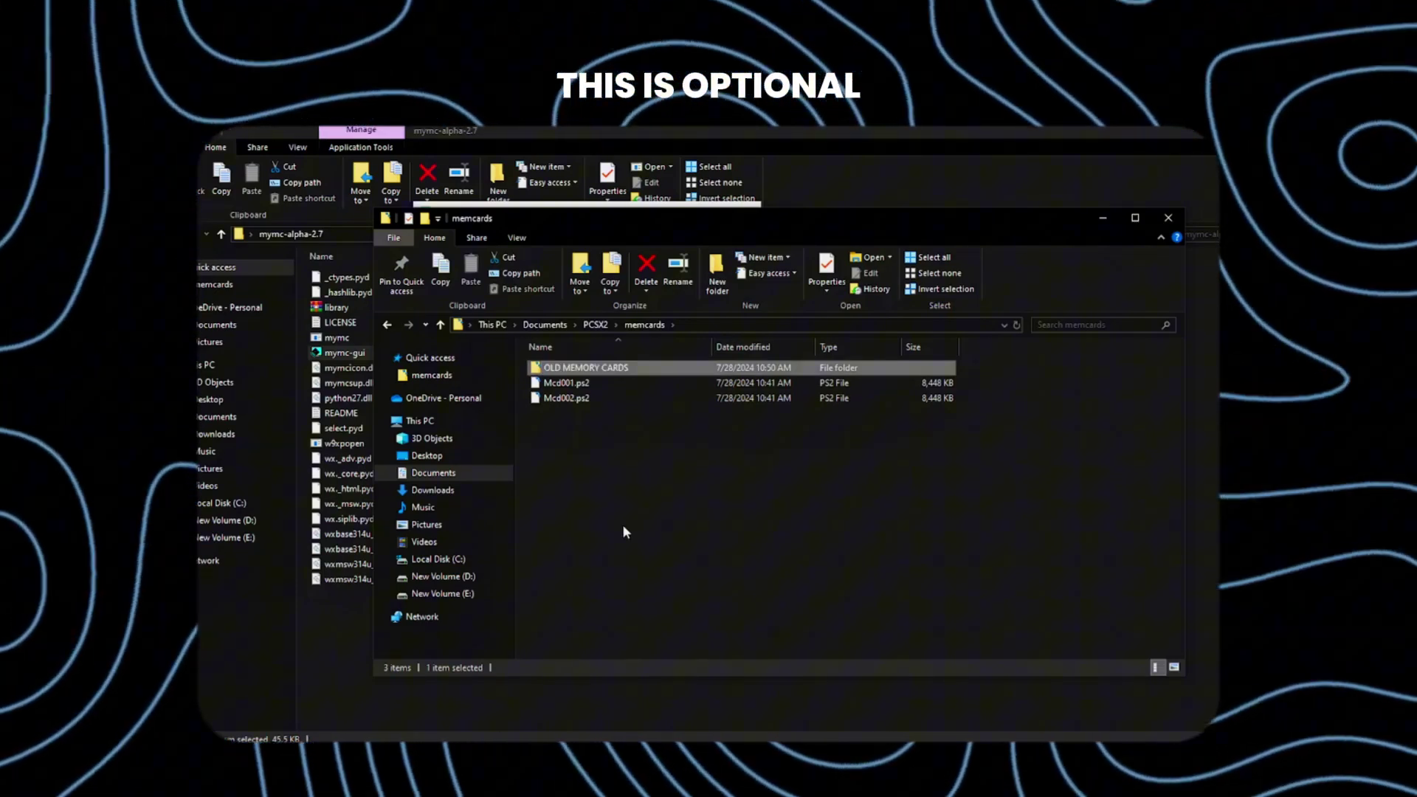
# Step: Copy Mcd001.ps2 and Mcd002.ps2 into the OLD MEMORY CARDS folder as a backup and return to the memcards folder
pyautogui.click(579, 436)
pyautogui.moveTo(550, 404); pyautogui.dragTo(545, 384)
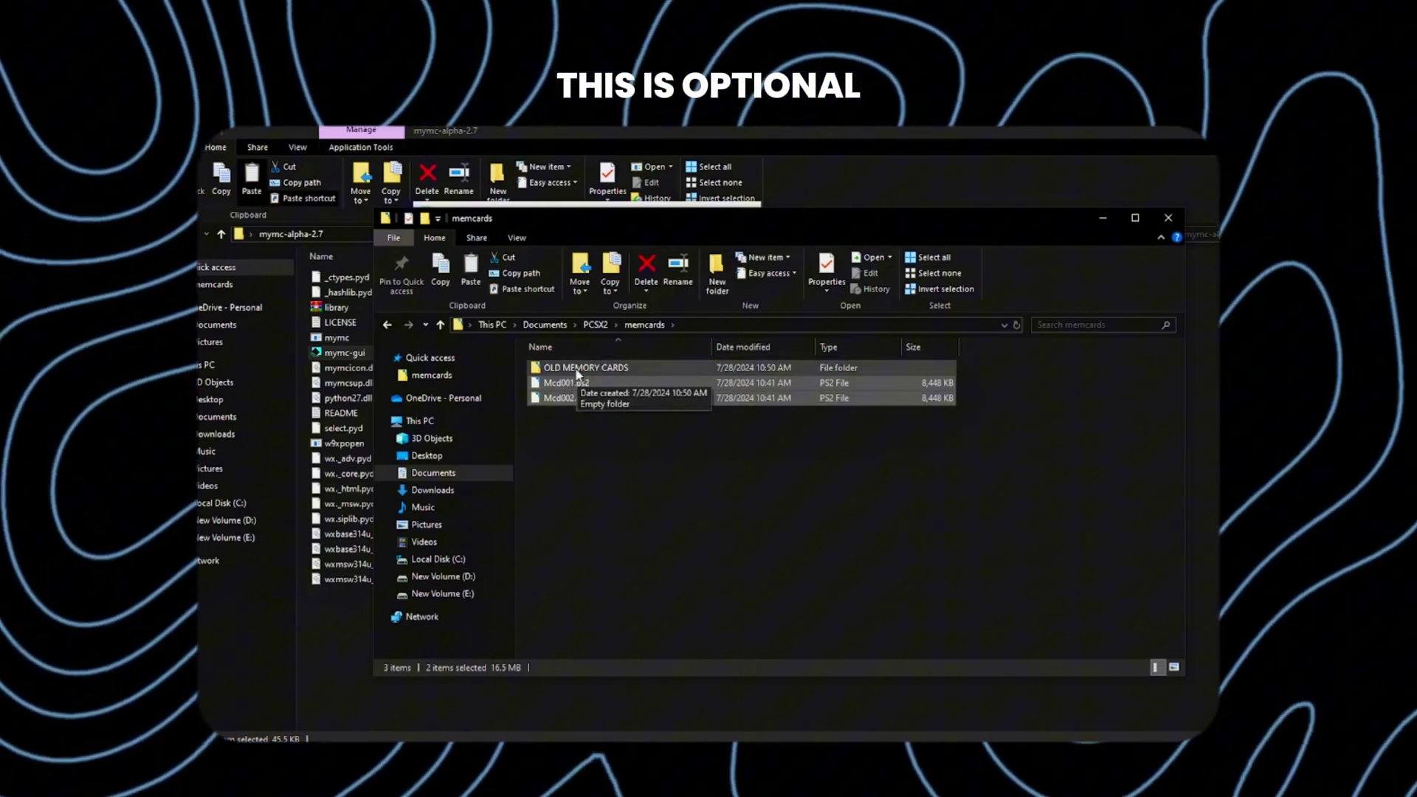
pyautogui.doubleClick(579, 368)
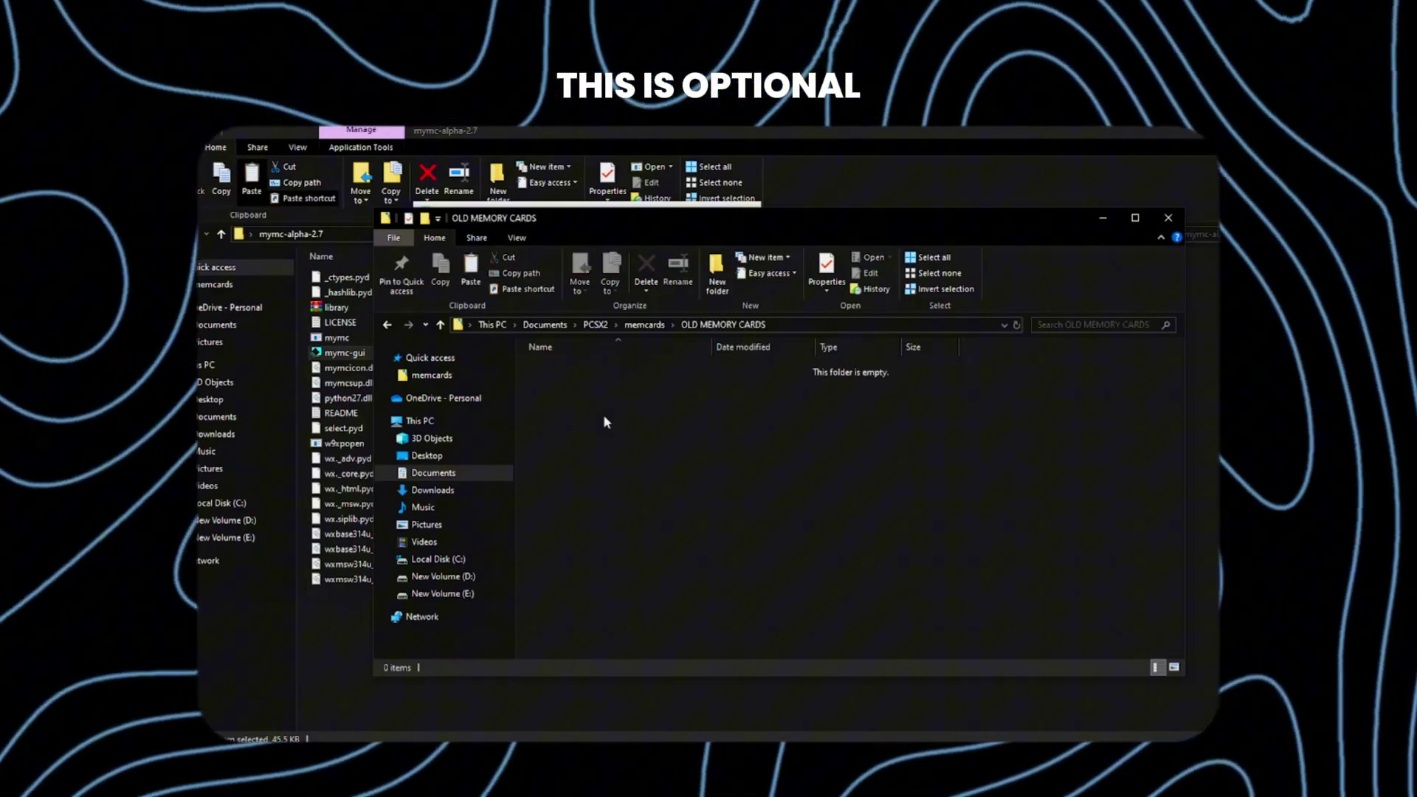
pyautogui.hotkey('ctrl', 'v')
pyautogui.click(601, 434)
pyautogui.hotkey('alt', 'Left')
pyautogui.click(599, 425)
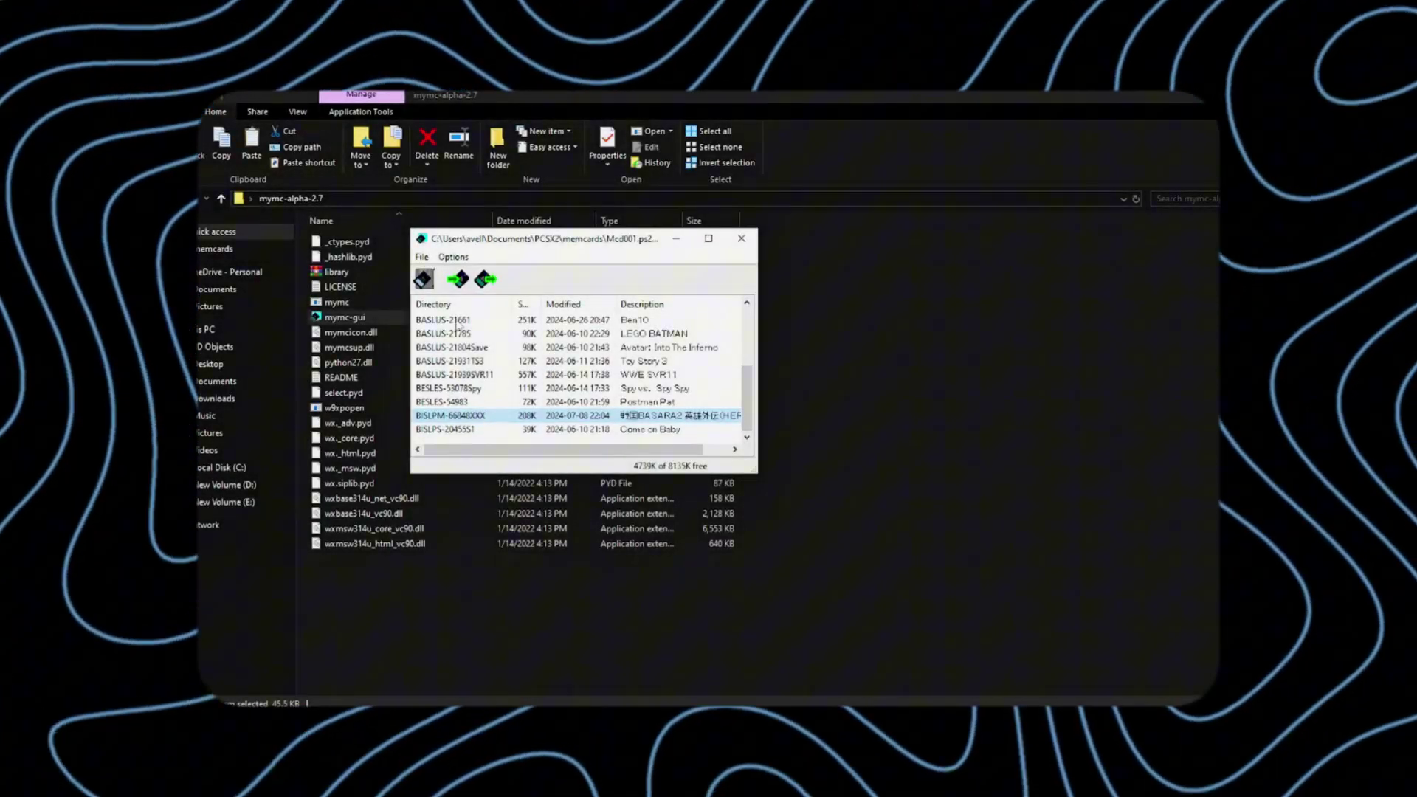
# Step: Delete the existing Basara 2 Heroes save from the Mcd001.ps2 memory card in mymc
pyautogui.click(428, 259)
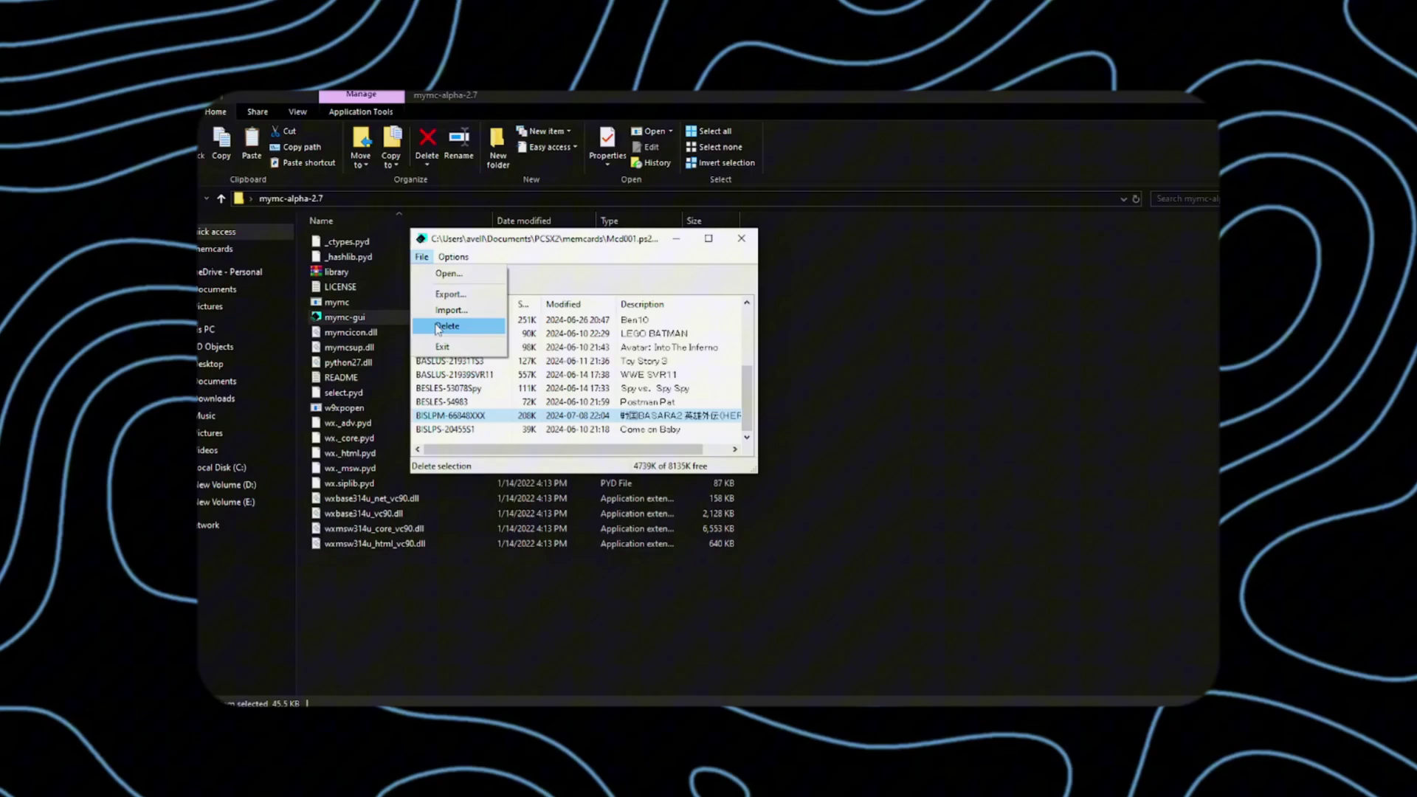
pyautogui.click(447, 326)
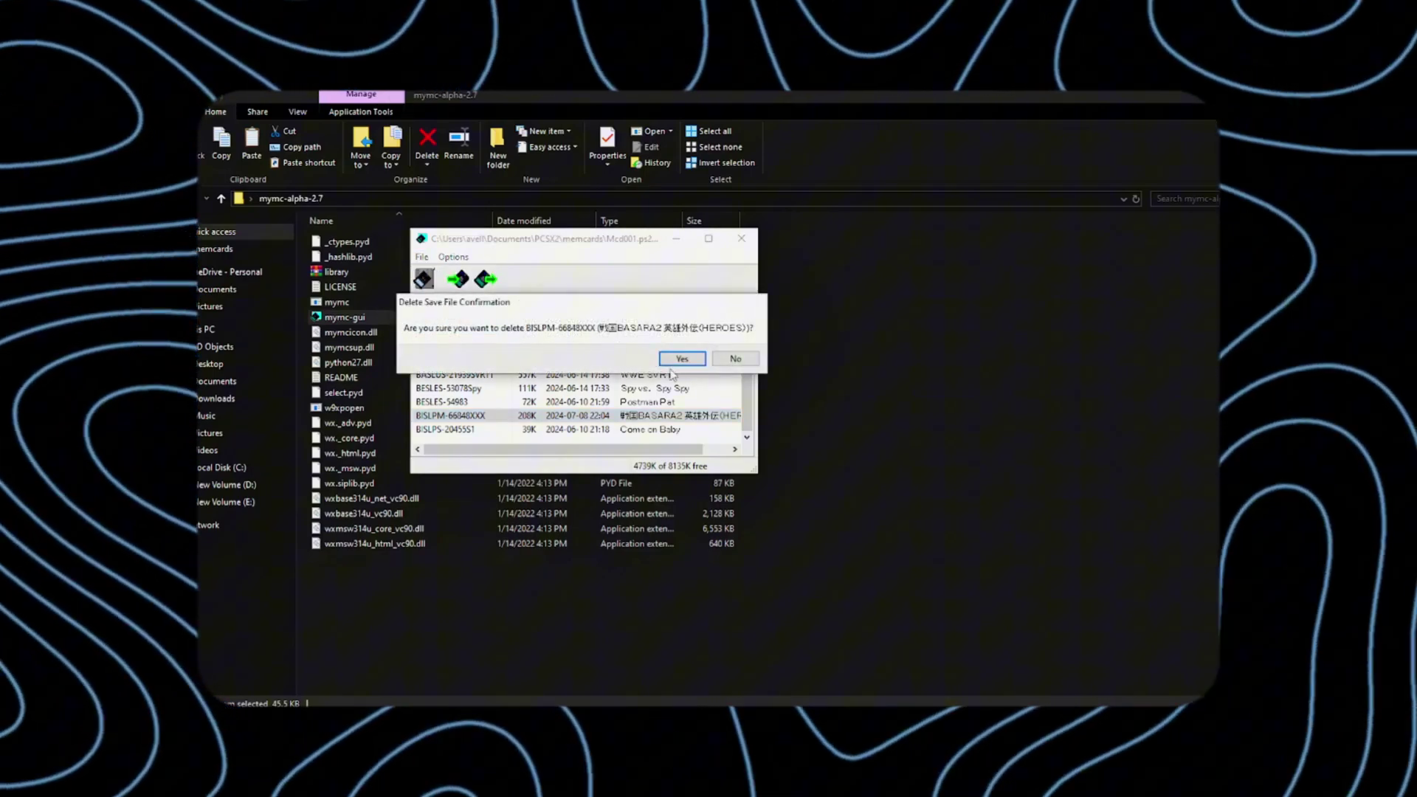
pyautogui.click(680, 359)
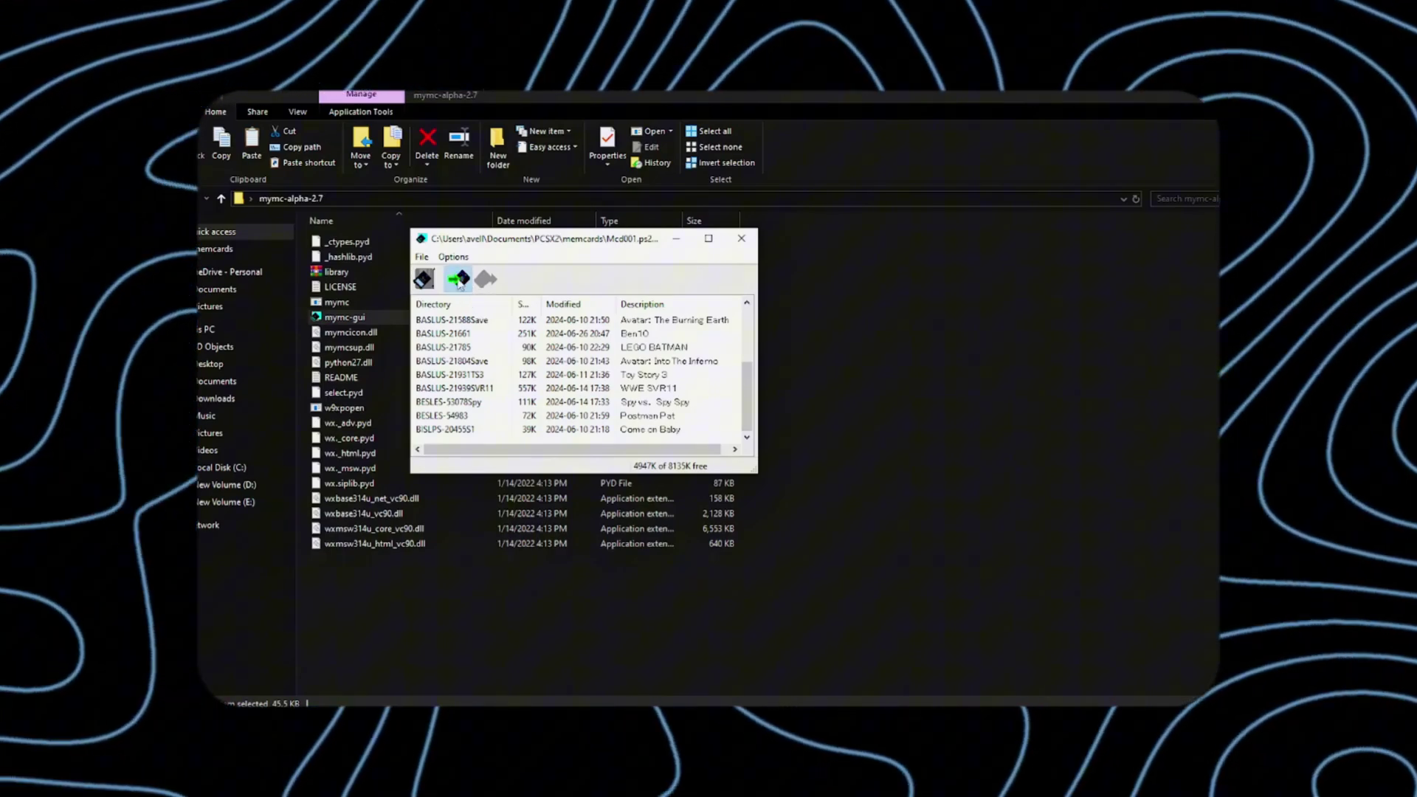
# Step: Import the downloaded Sengoku Basara 2 Heroes MAX save file into Mcd001.ps2, check the save list and close mymc
pyautogui.click(458, 281)
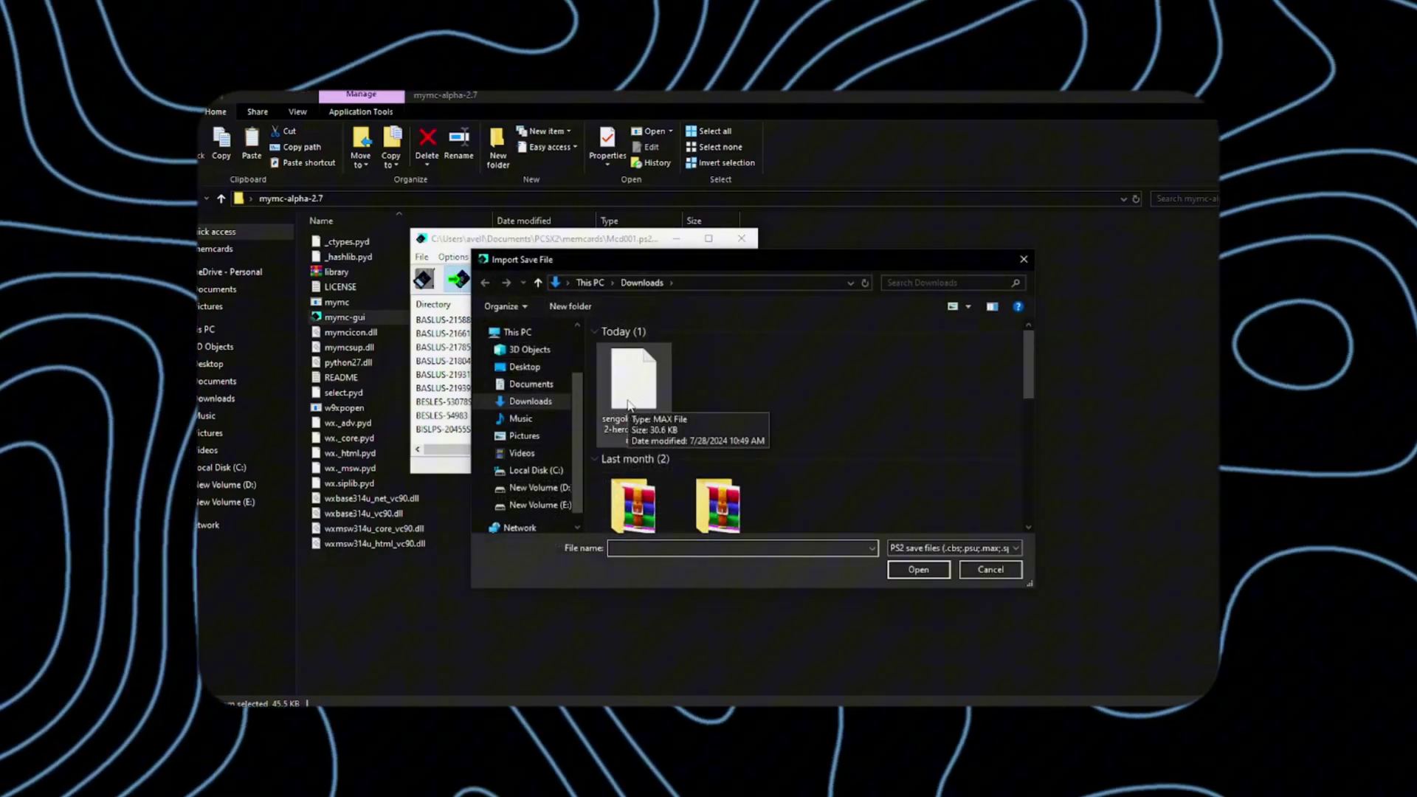
pyautogui.doubleClick(628, 405)
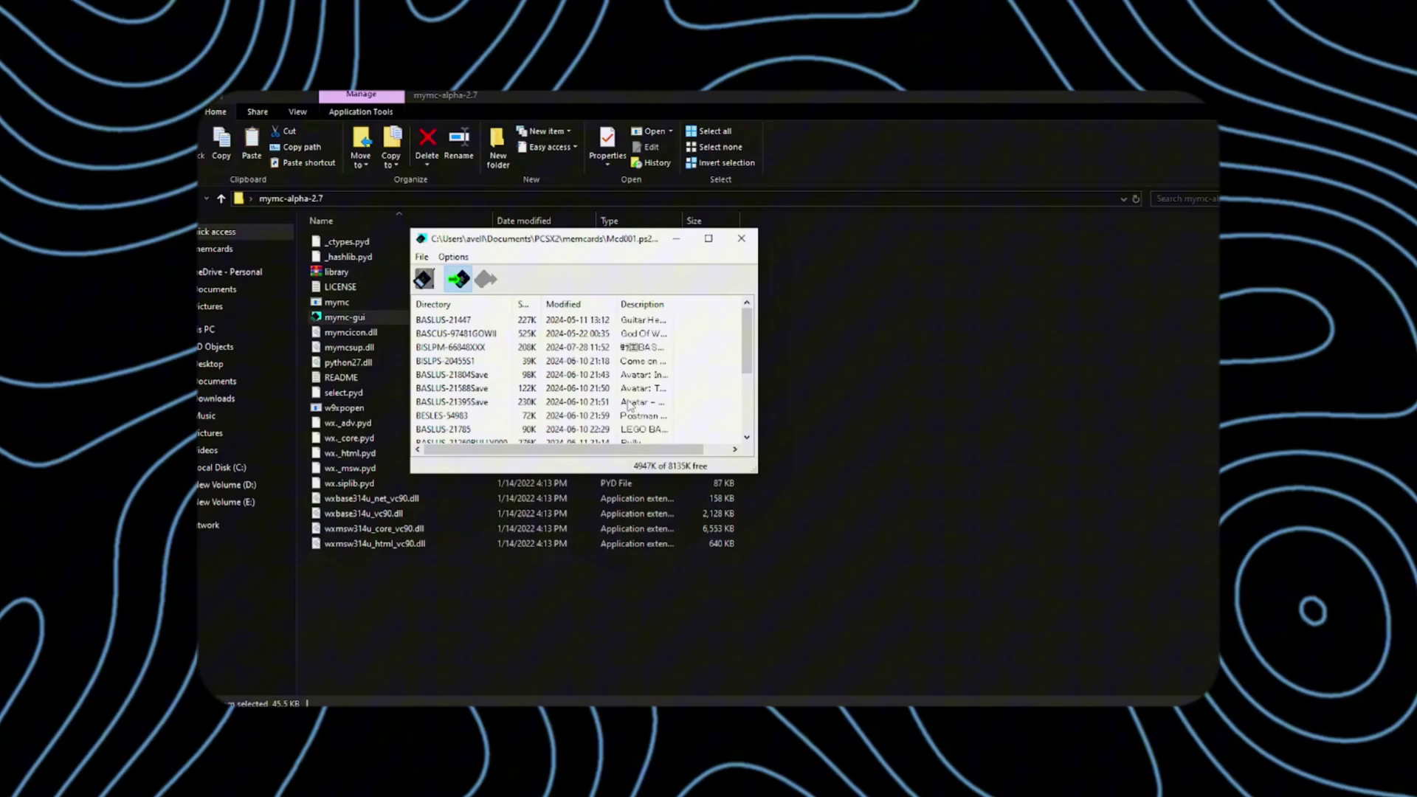
pyautogui.scroll(-1, 628, 405)
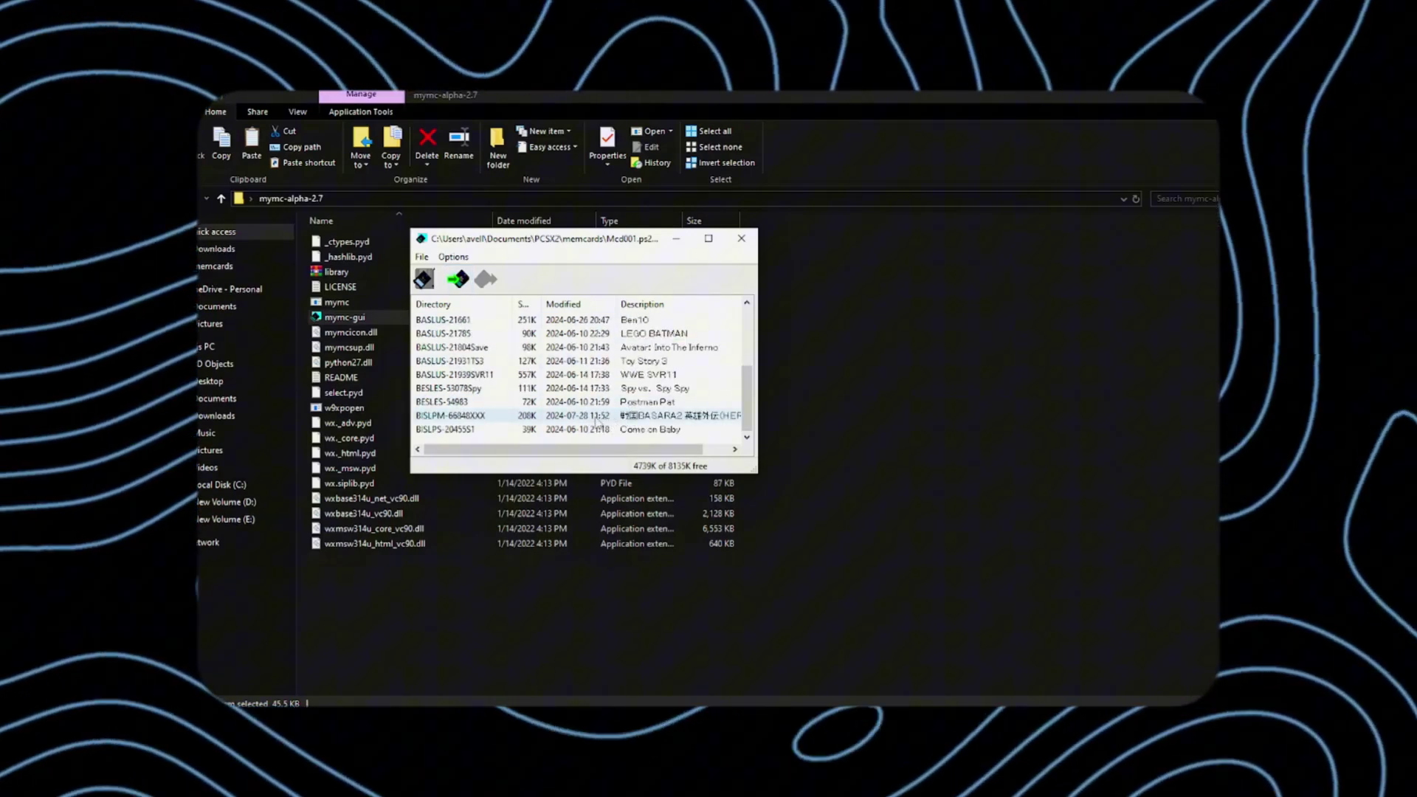
pyautogui.click(738, 243)
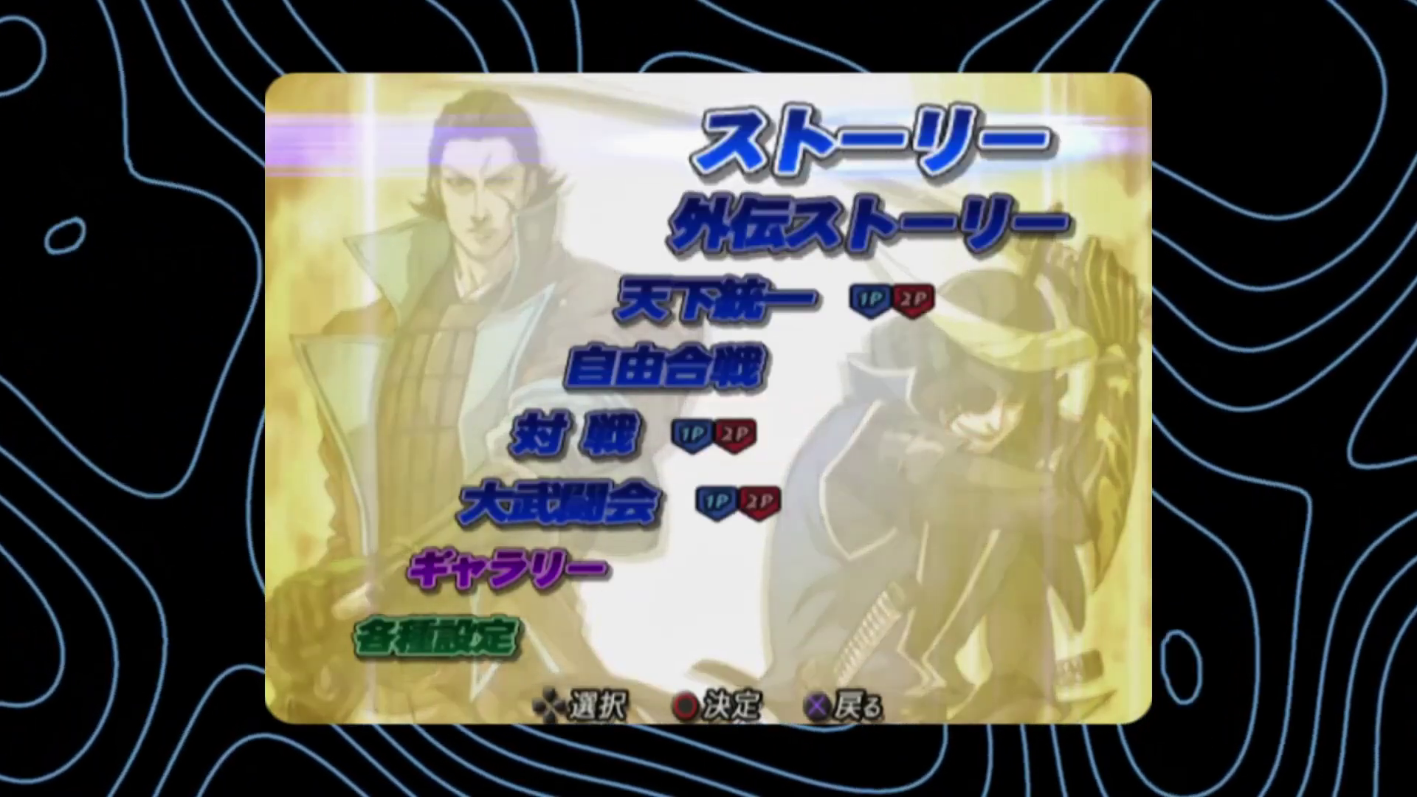
# Step: In the game's main menu, open the character selection of the 自由合戦 mode
pyautogui.press('Down')
pyautogui.press('Down')
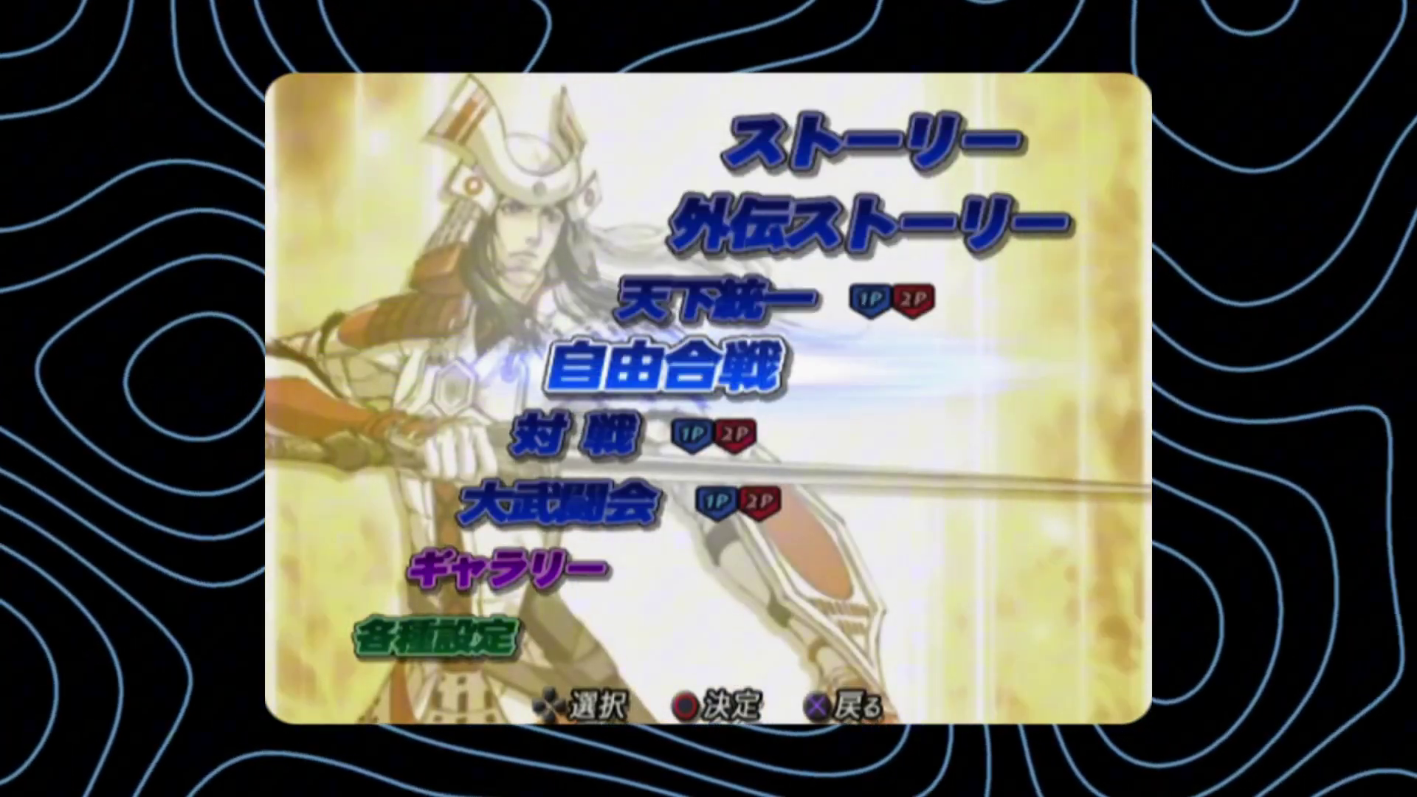
pyautogui.press('Return')
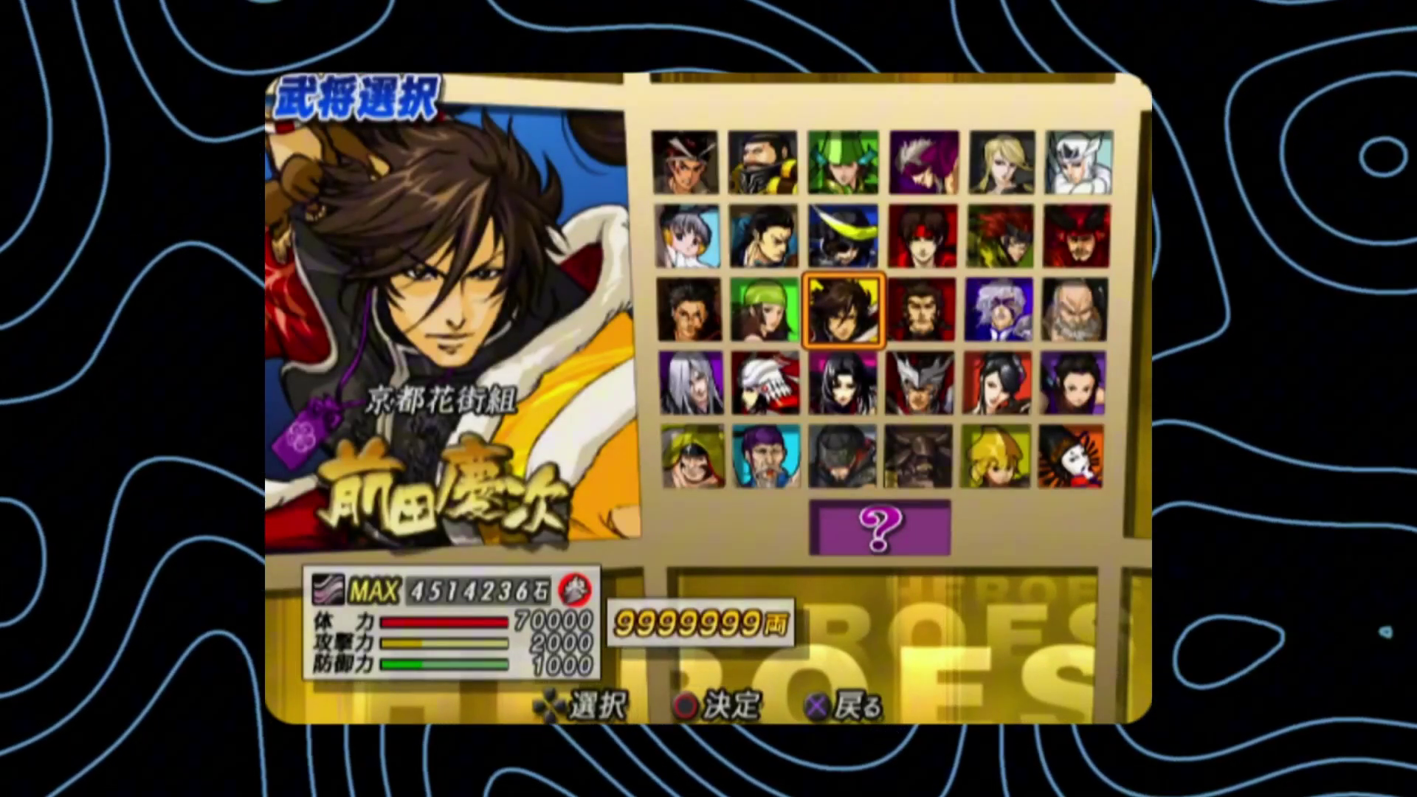
# Step: Browse all rows of the character roster to check which characters are unlocked and their levels and stats
pyautogui.press('Up')
pyautogui.press('Up')
pyautogui.press('Left')
pyautogui.press('Left')
pyautogui.press('Right')
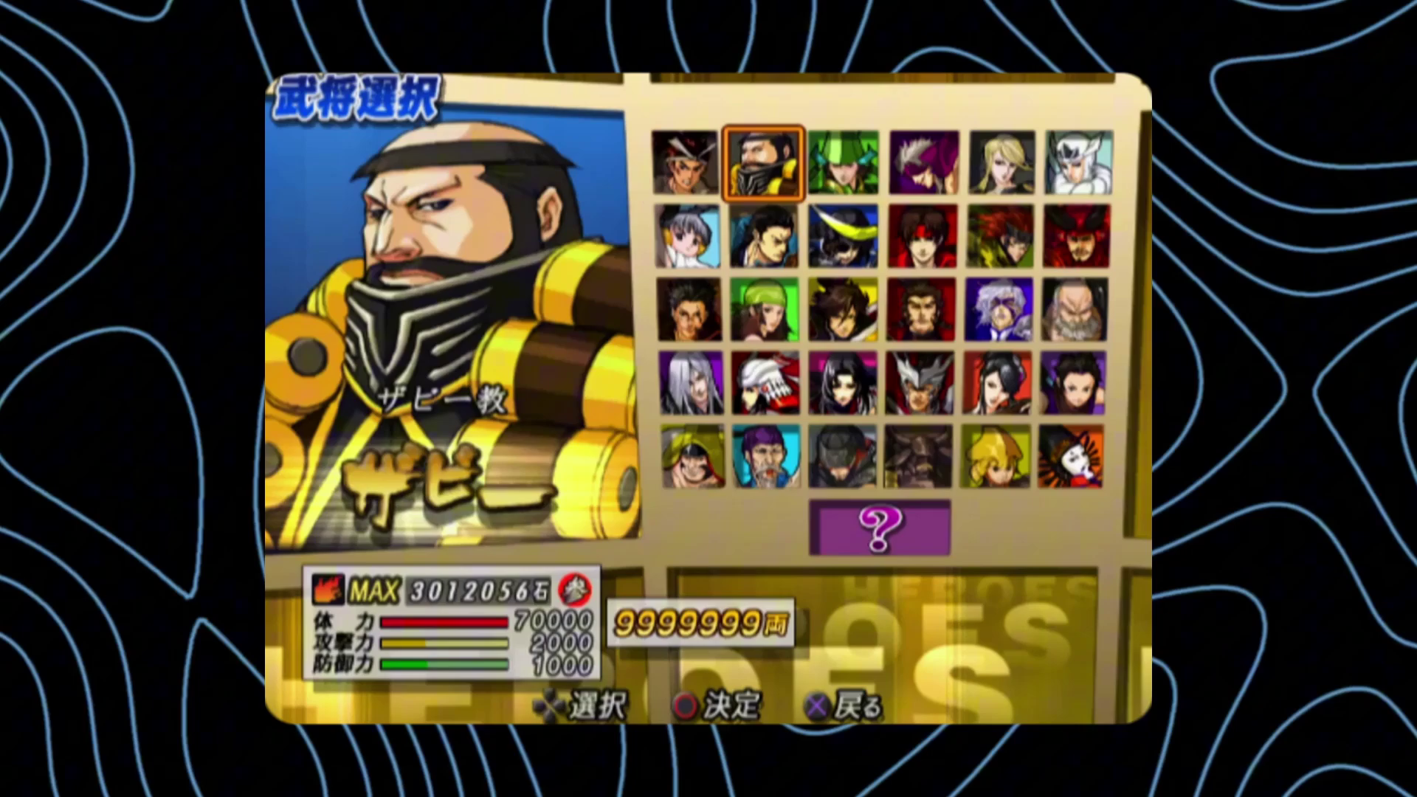
pyautogui.press('Right')
pyautogui.press('Right')
pyautogui.press('Right')
pyautogui.press('Right')
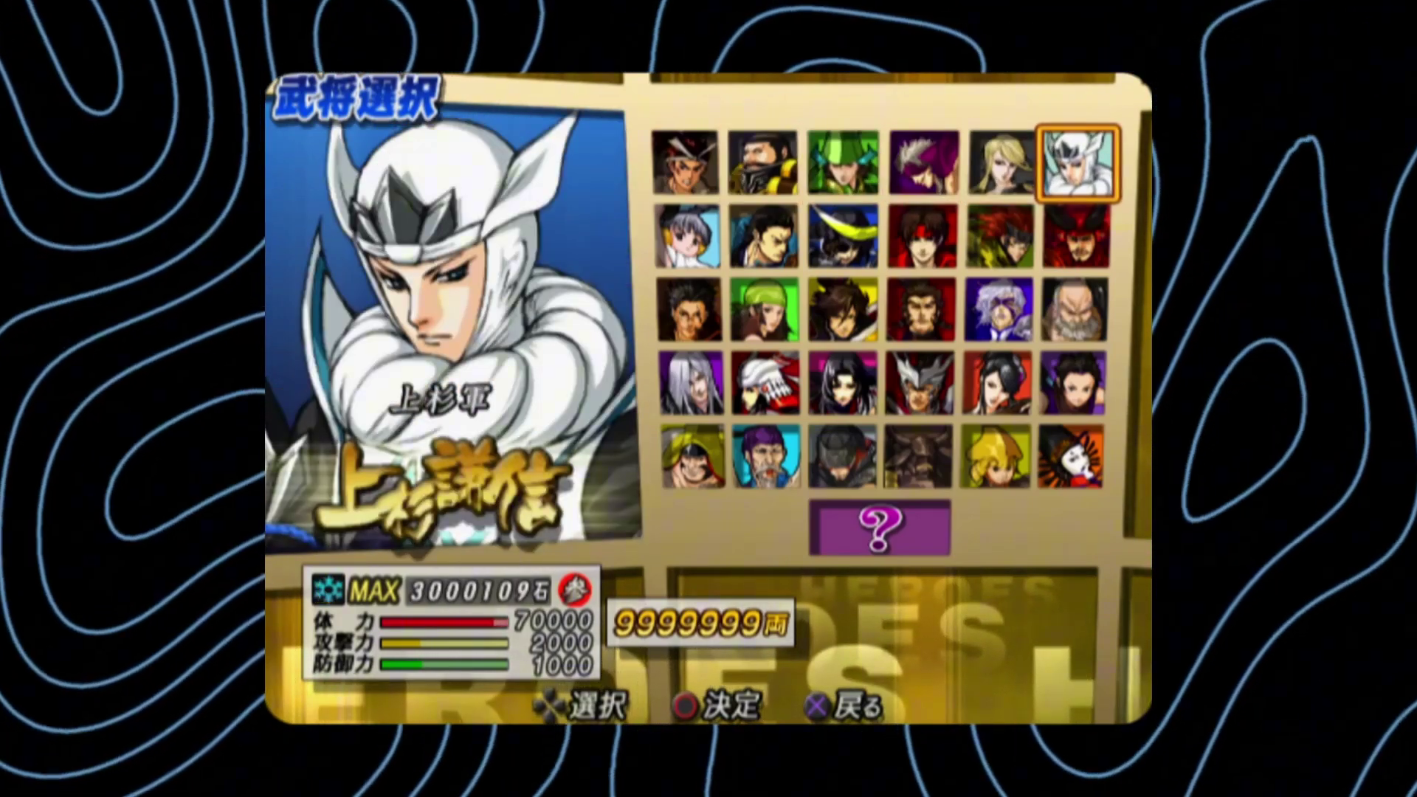
pyautogui.press('Down')
pyautogui.press('Left')
pyautogui.press('Left')
pyautogui.press('Left')
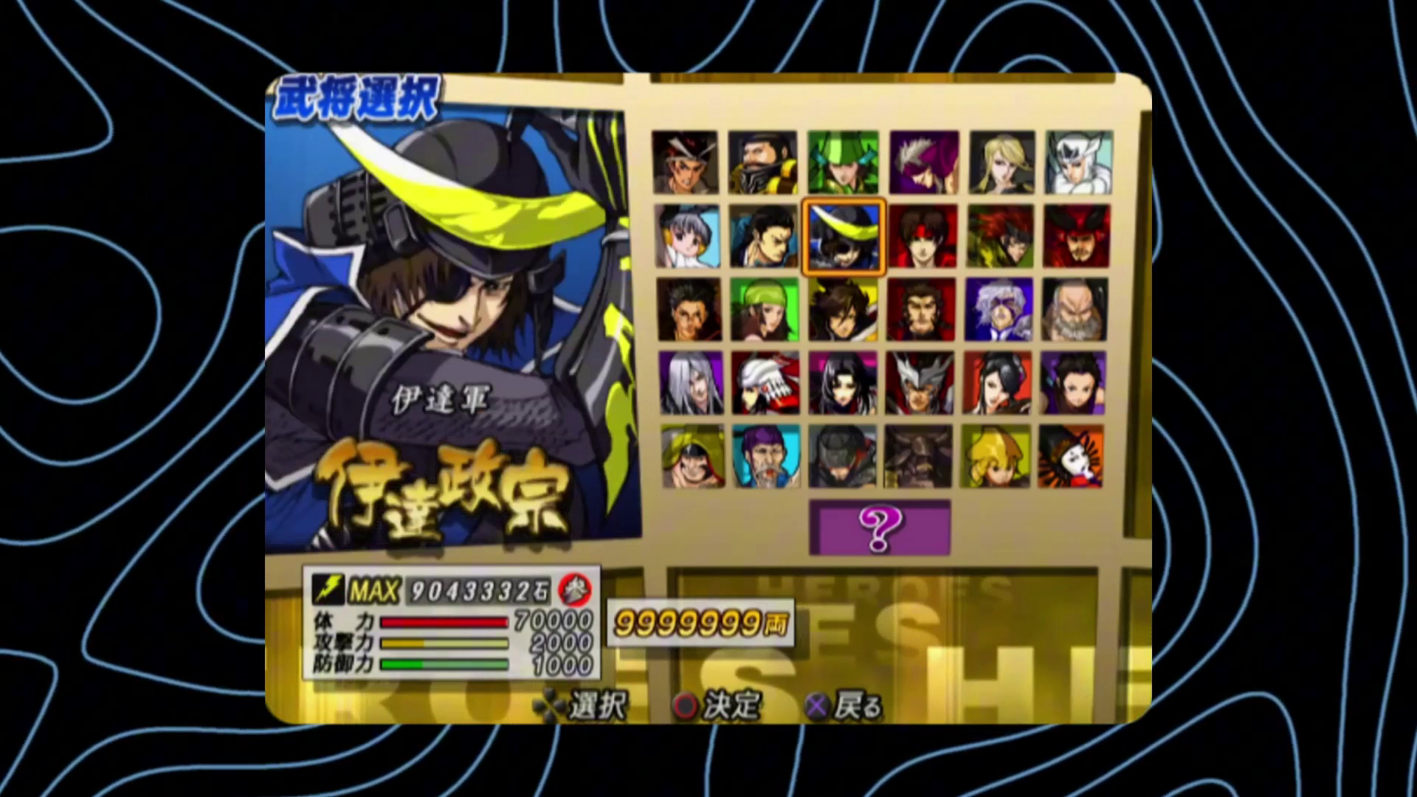
pyautogui.press('Left')
pyautogui.press('Left')
pyautogui.press('Down')
pyautogui.press('Right')
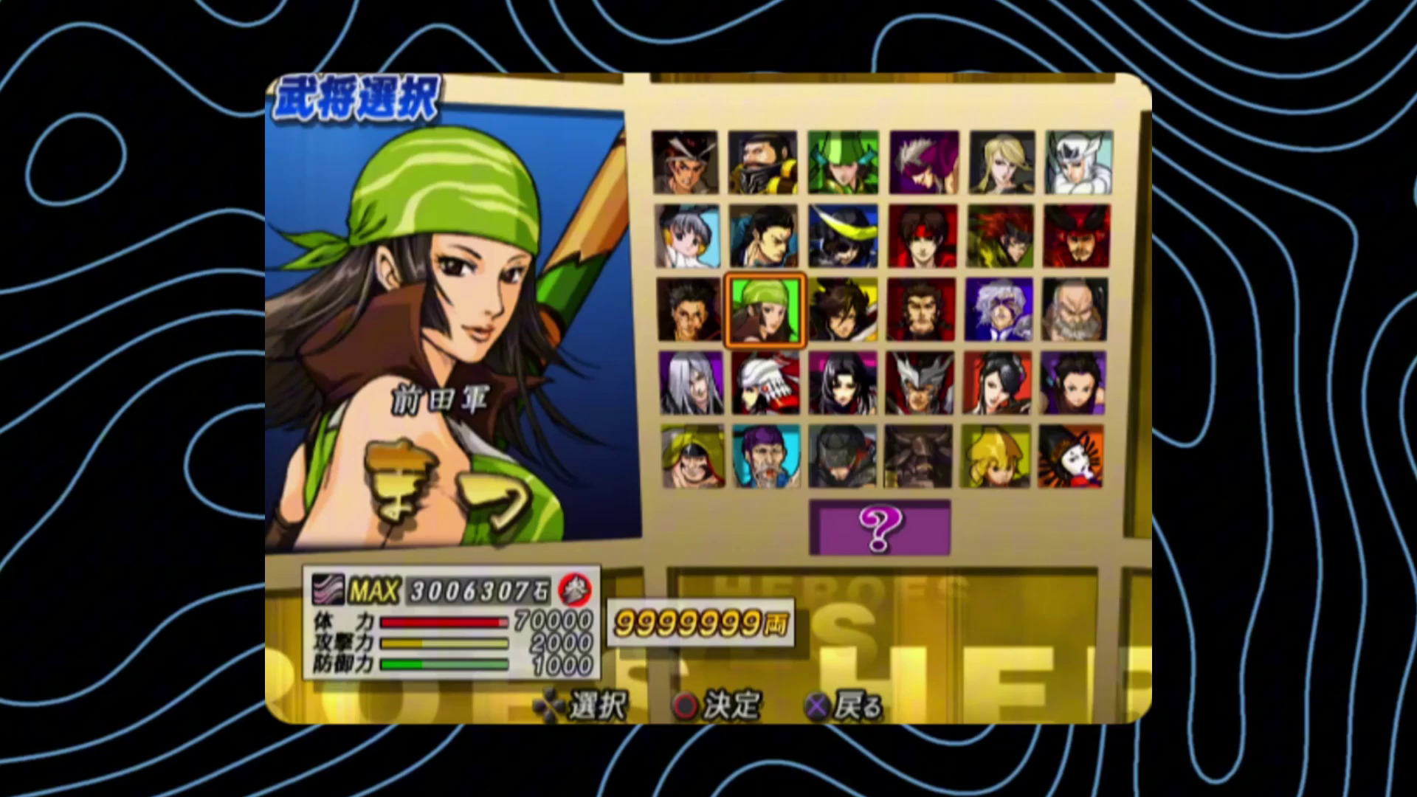
pyautogui.press('Right')
pyautogui.press('Right')
pyautogui.press('Right')
pyautogui.press('Right')
pyautogui.press('Down')
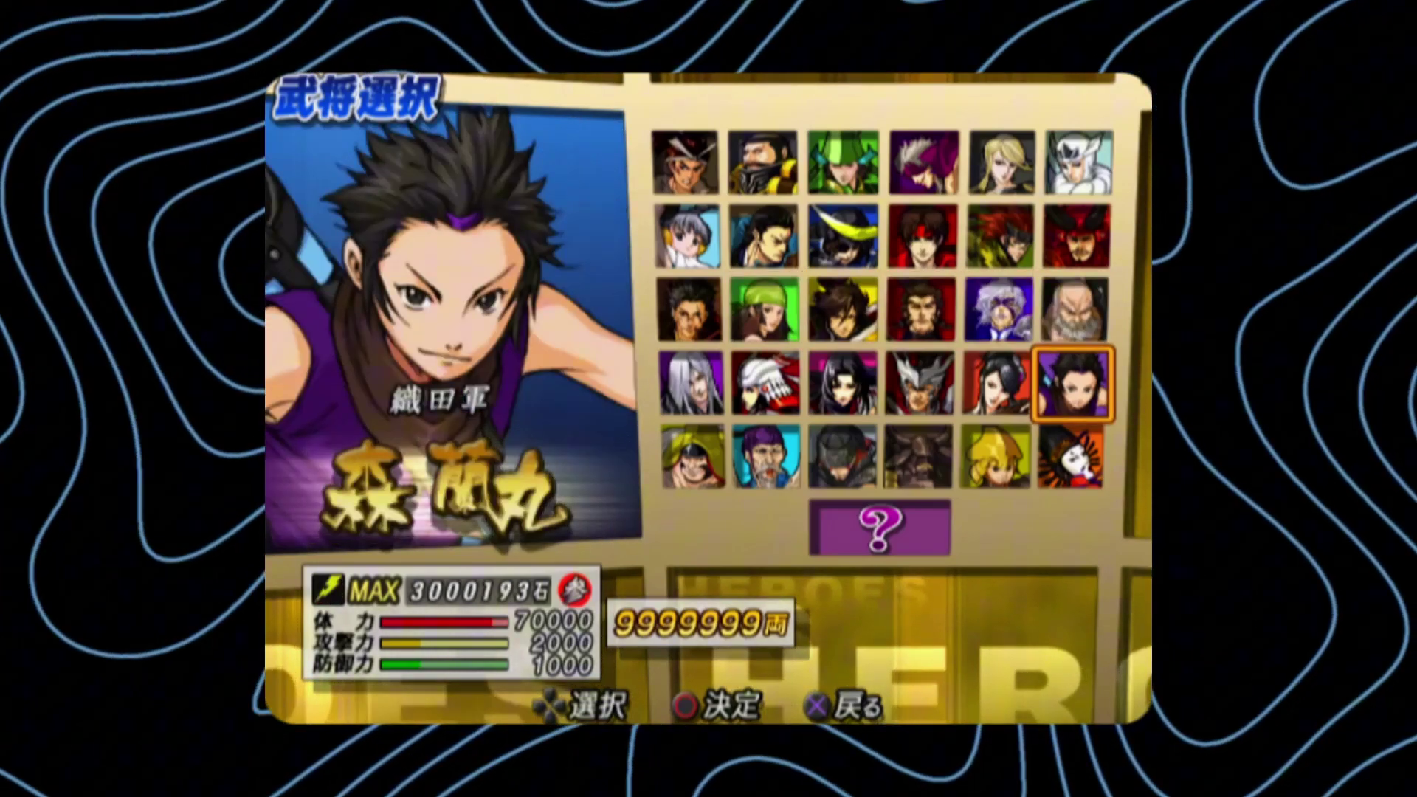
pyautogui.press('Left')
pyautogui.press('Left')
pyautogui.press('Left')
pyautogui.press('Left')
pyautogui.press('Left')
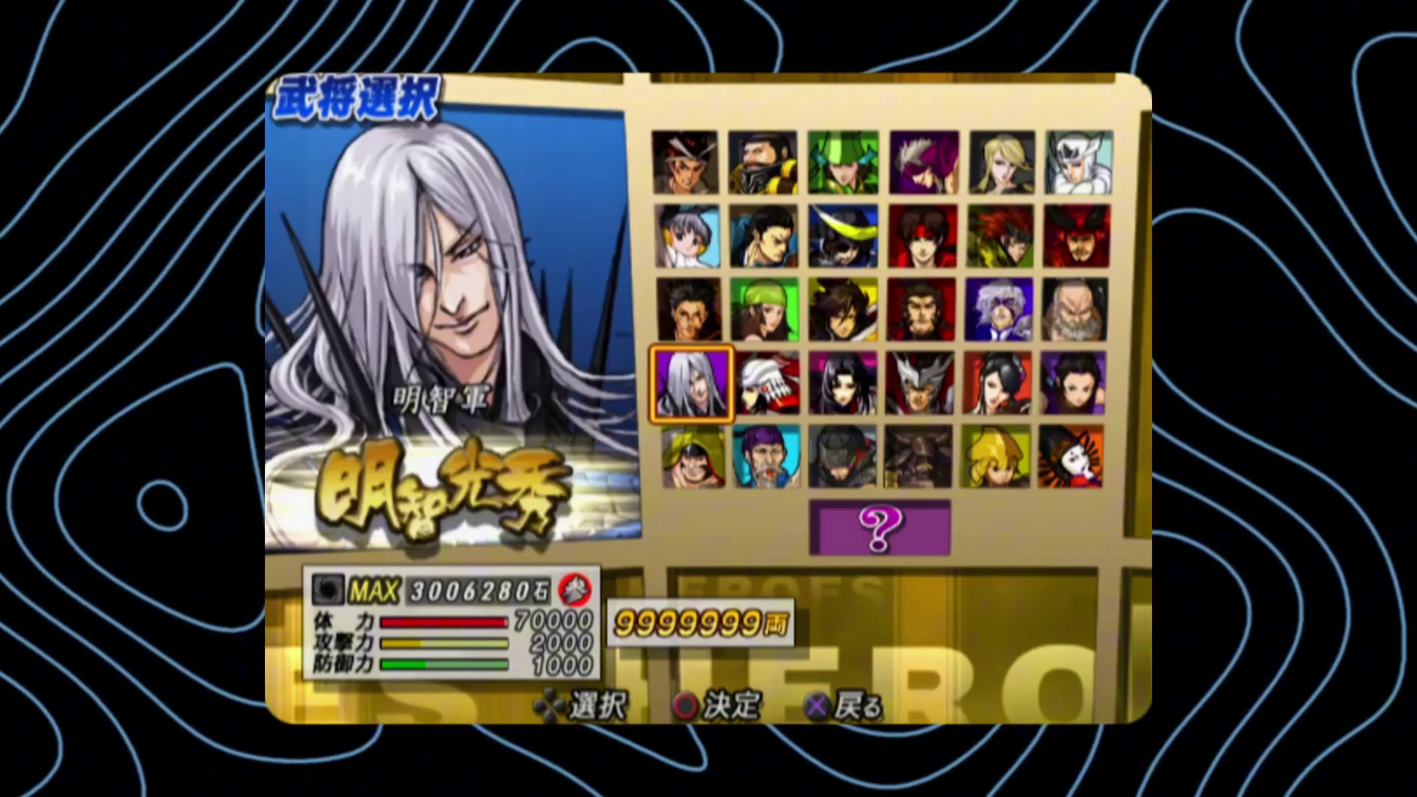
pyautogui.press('Down')
pyautogui.press('Right')
pyautogui.press('Right')
pyautogui.press('Right')
pyautogui.press('Right')
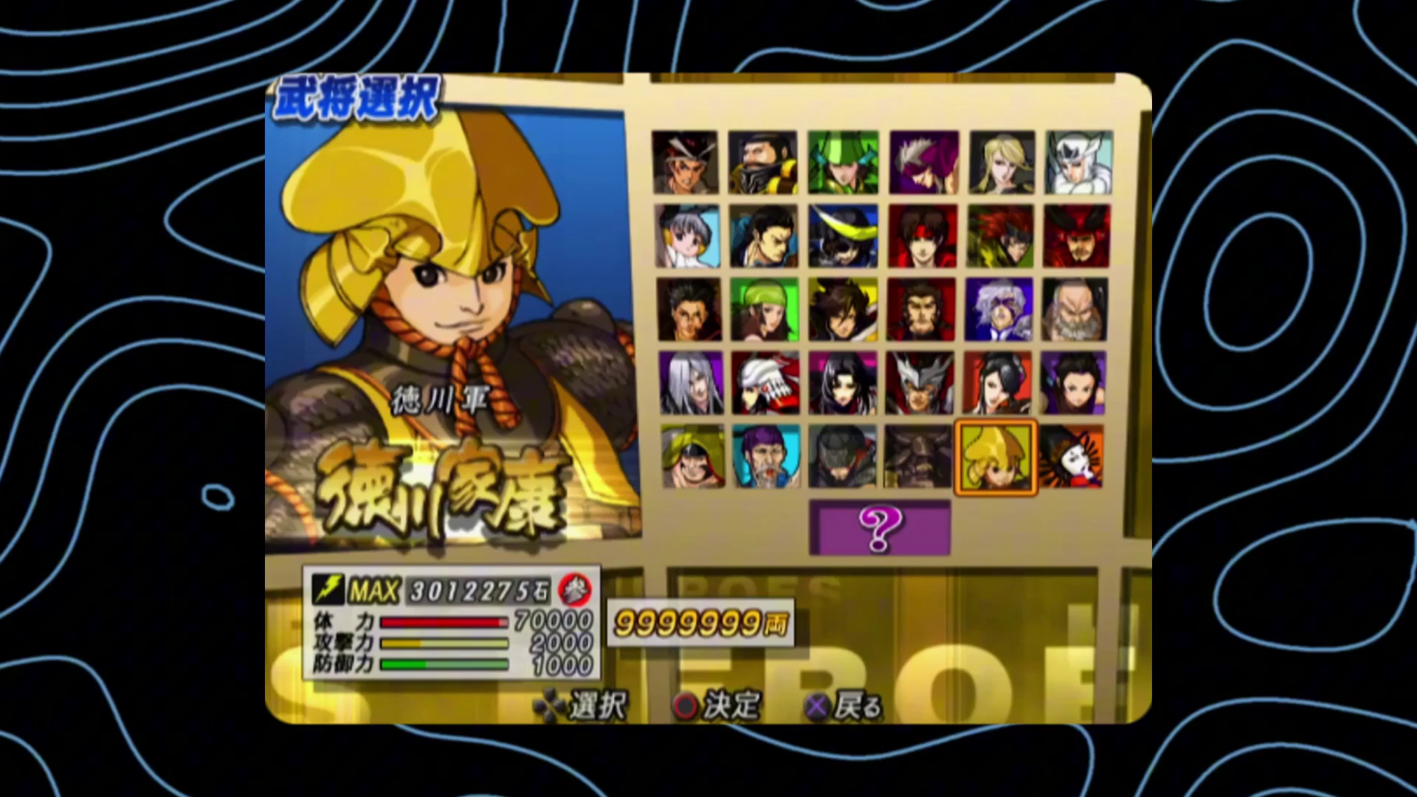
pyautogui.press('Right')
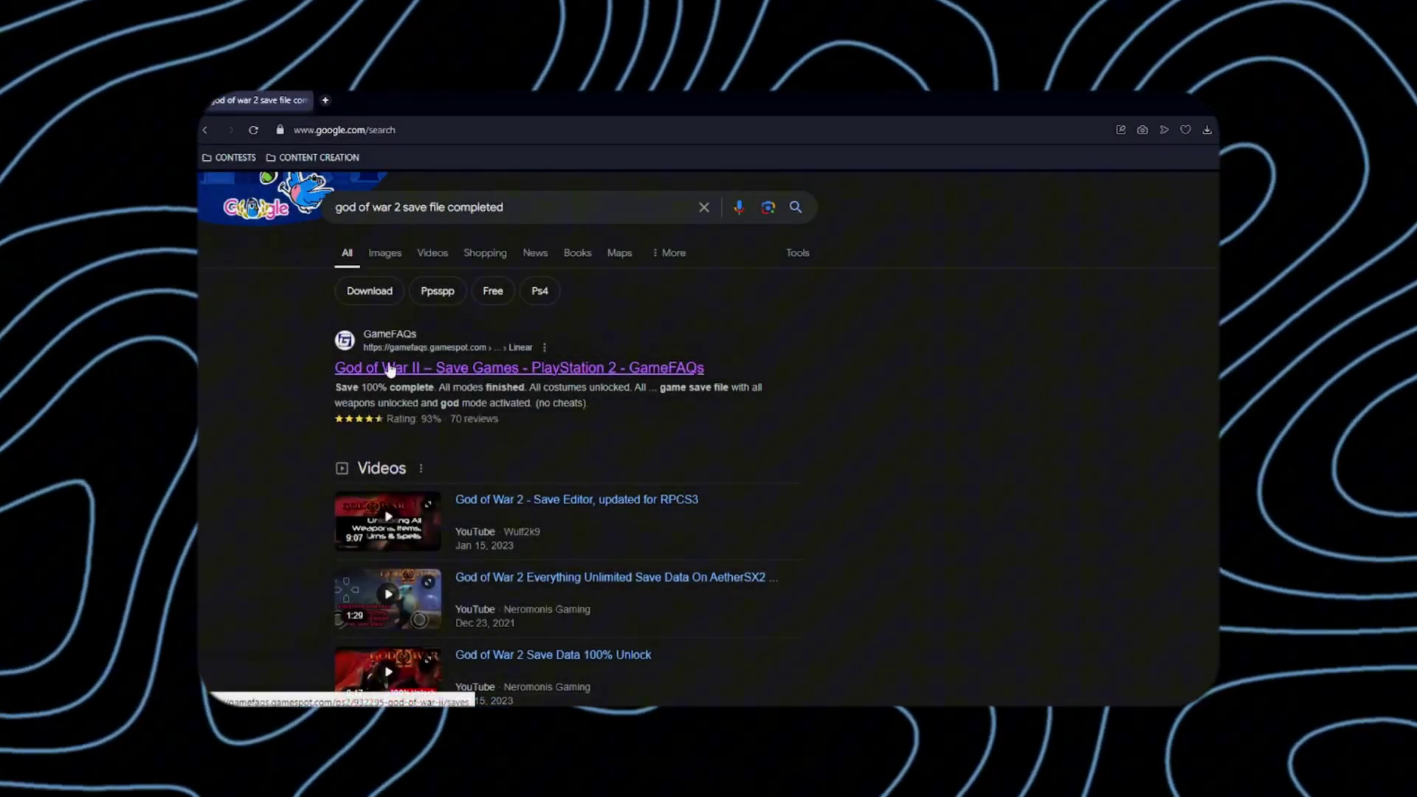
# Step: Open the GameFAQs save games page for God of War II and look through the downloadable saves by format and region
pyautogui.click(392, 372)
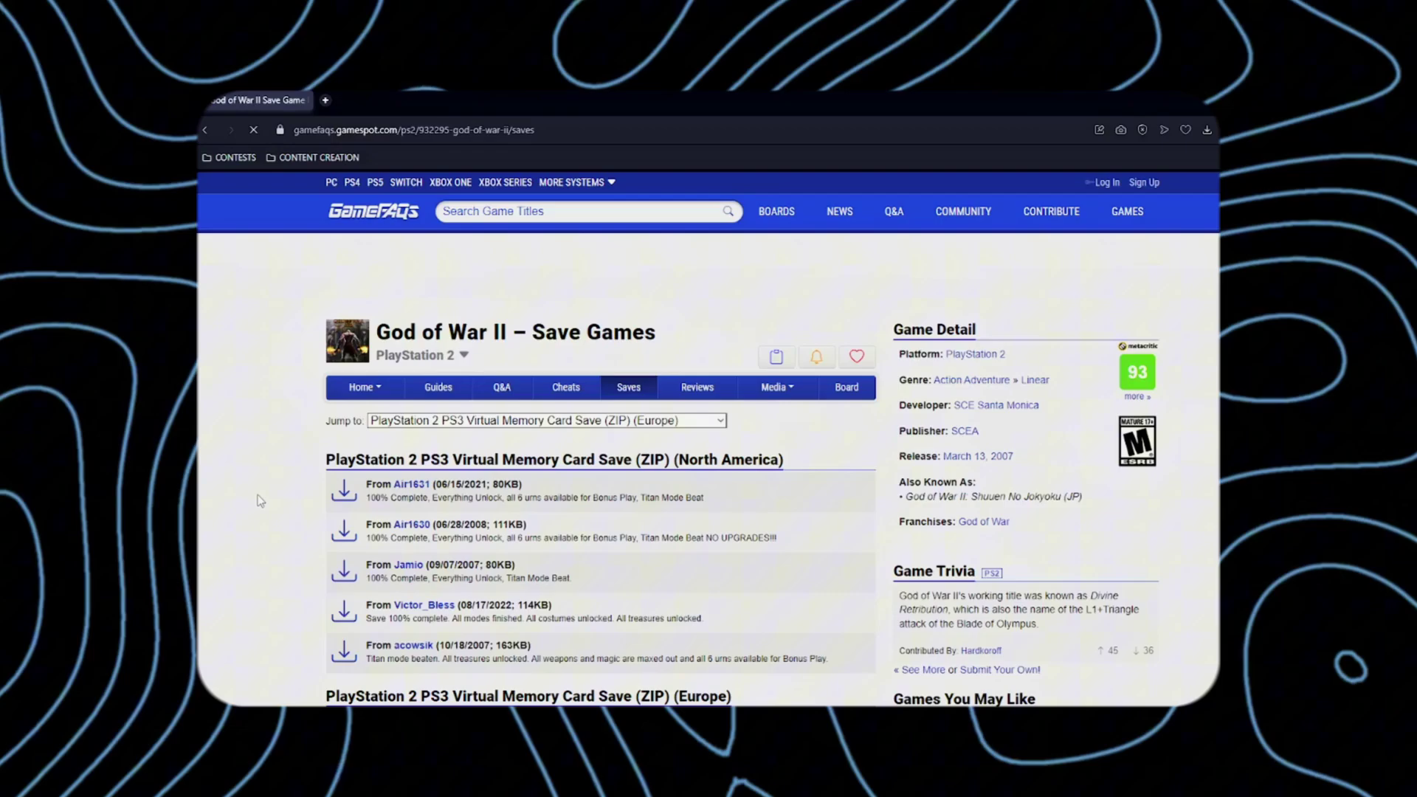
pyautogui.scroll(-6, 259, 501)
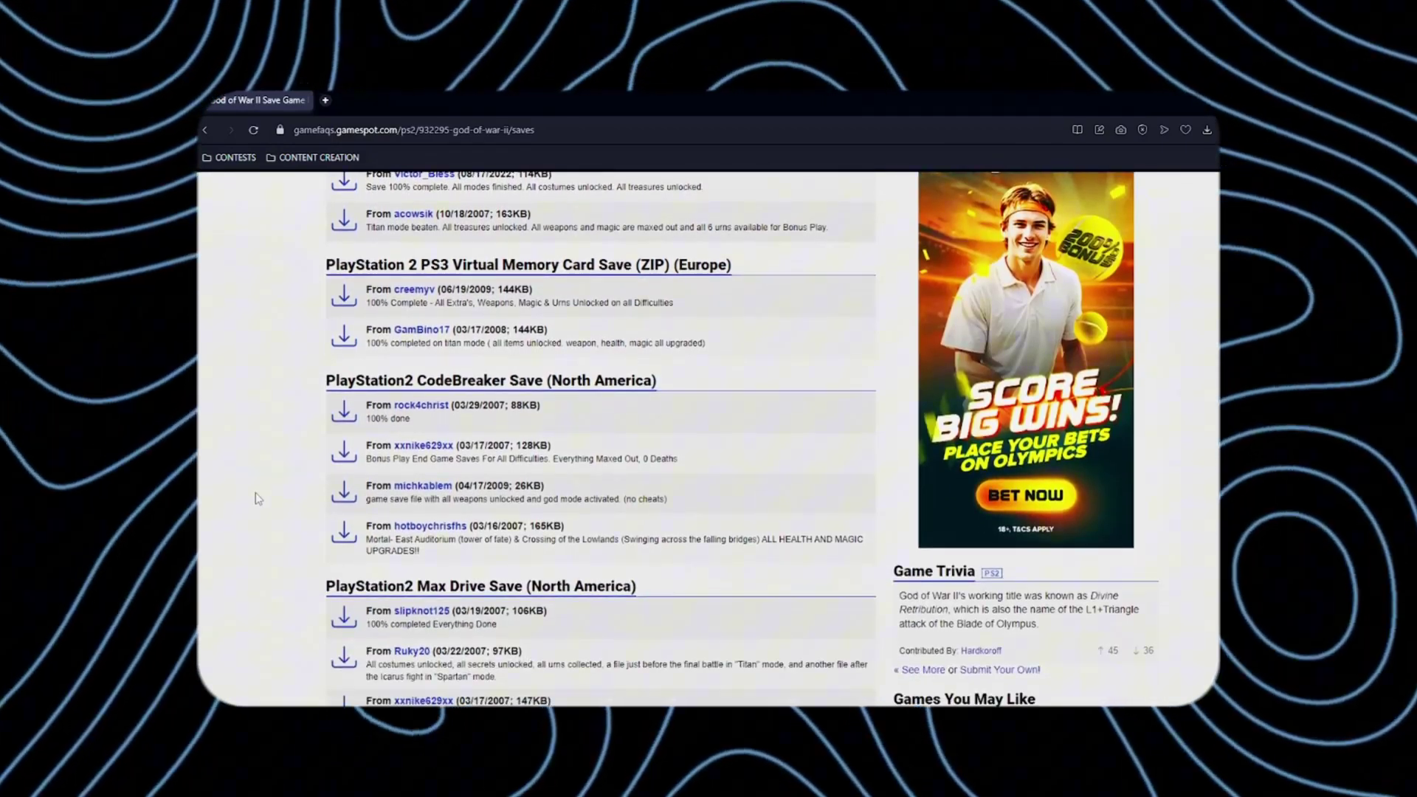
pyautogui.scroll(-6, 258, 499)
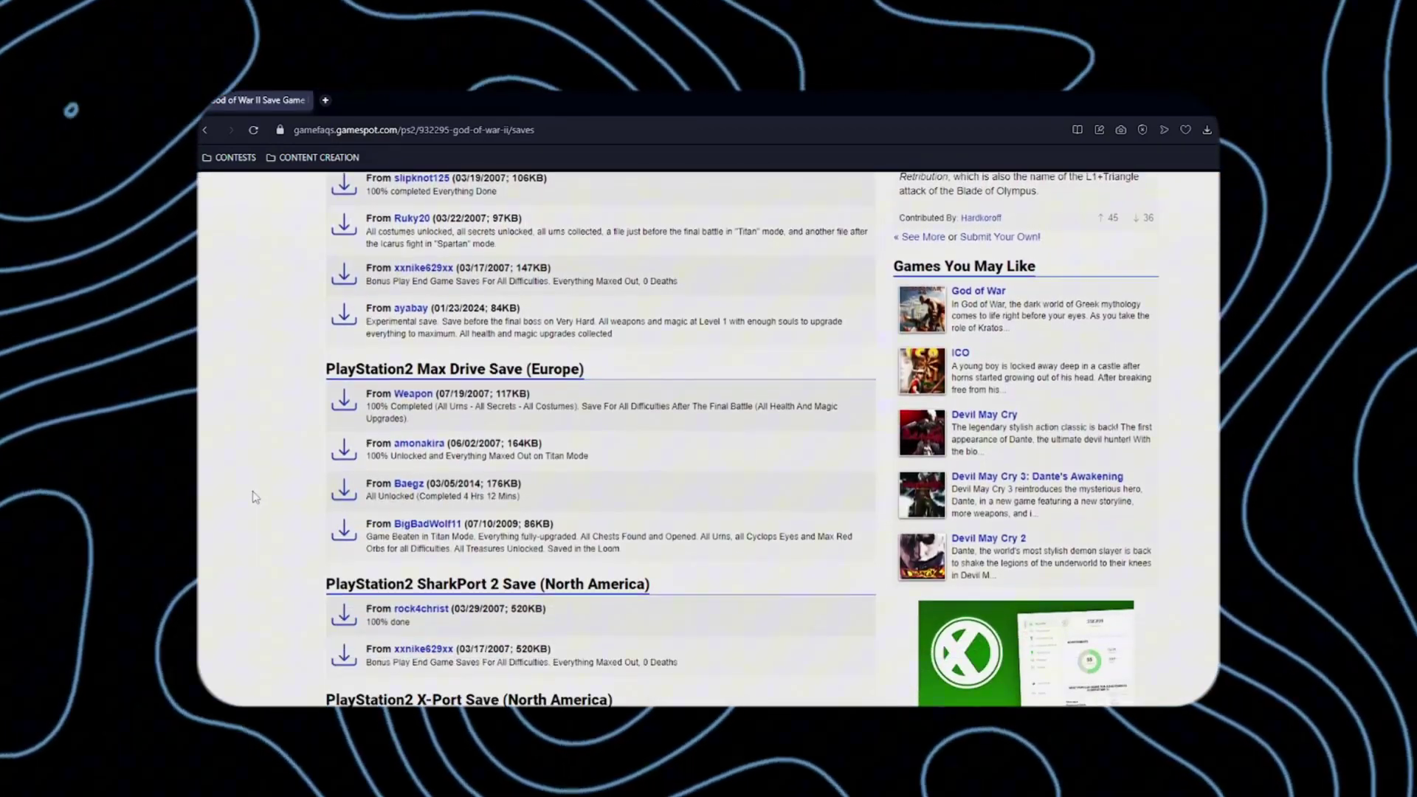
pyautogui.scroll(-3, 254, 497)
pyautogui.scroll(5, 255, 497)
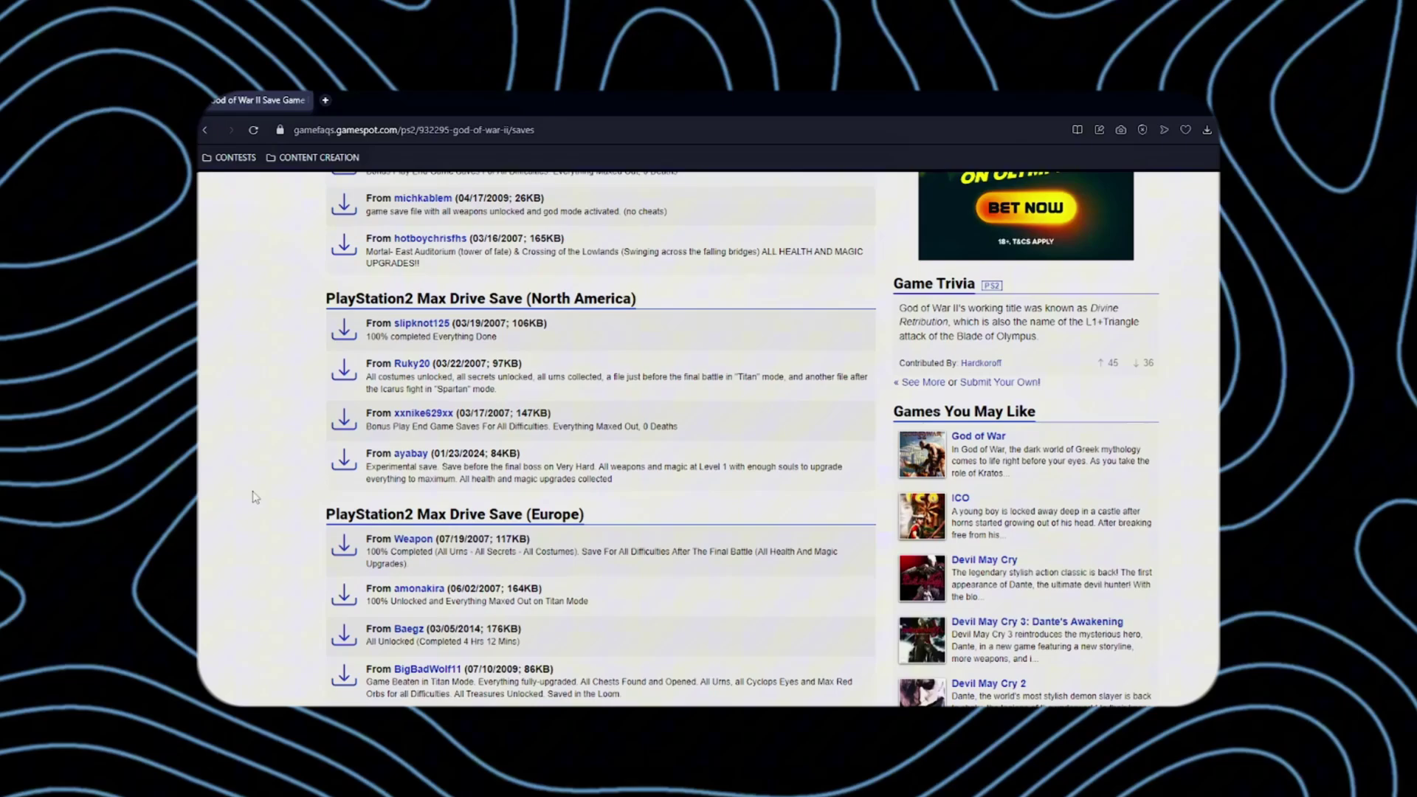
pyautogui.scroll(1, 254, 497)
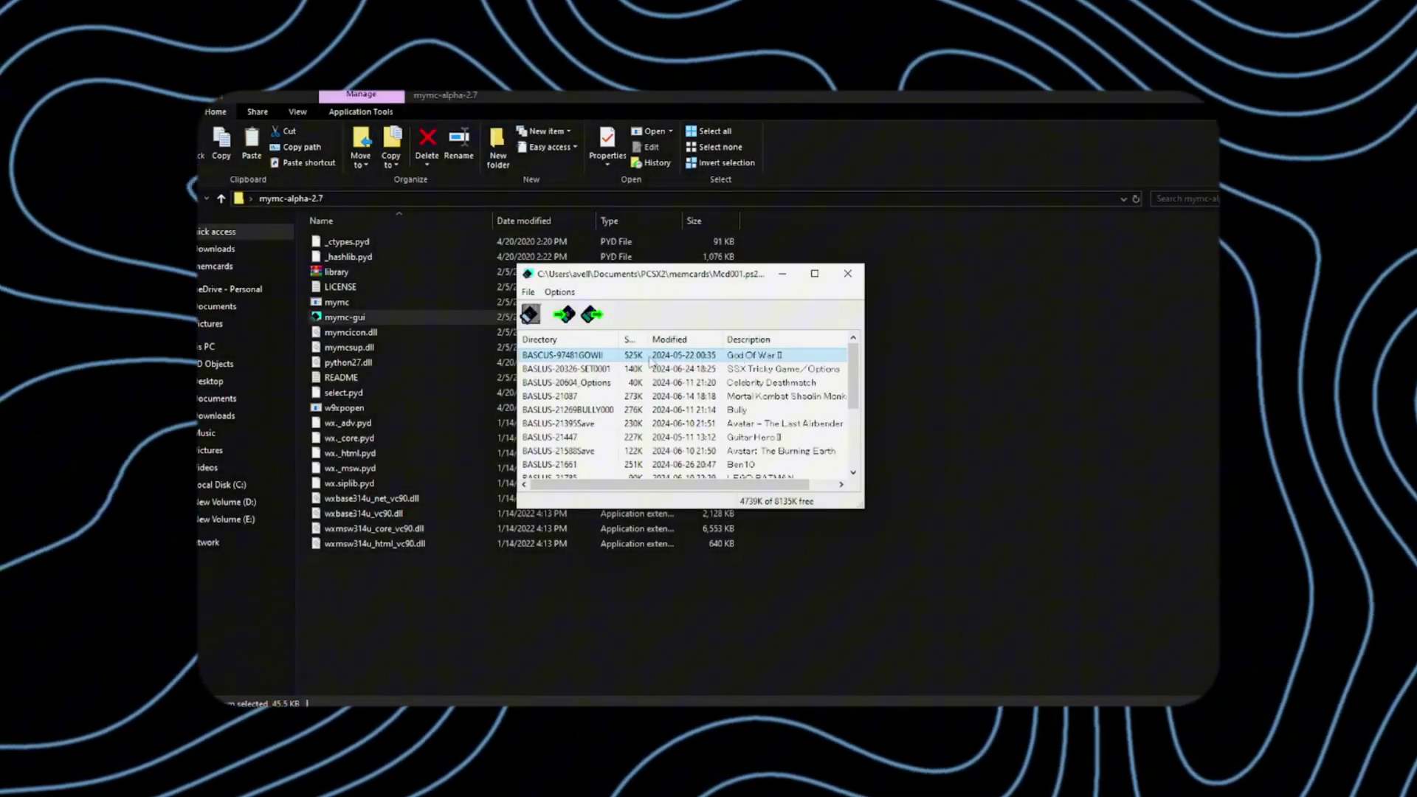
# Step: In mymc, delete the God Of War II save from Mcd001.ps2 and import the downloaded god-of-war-ii.14629.max in its place
pyautogui.click(530, 294)
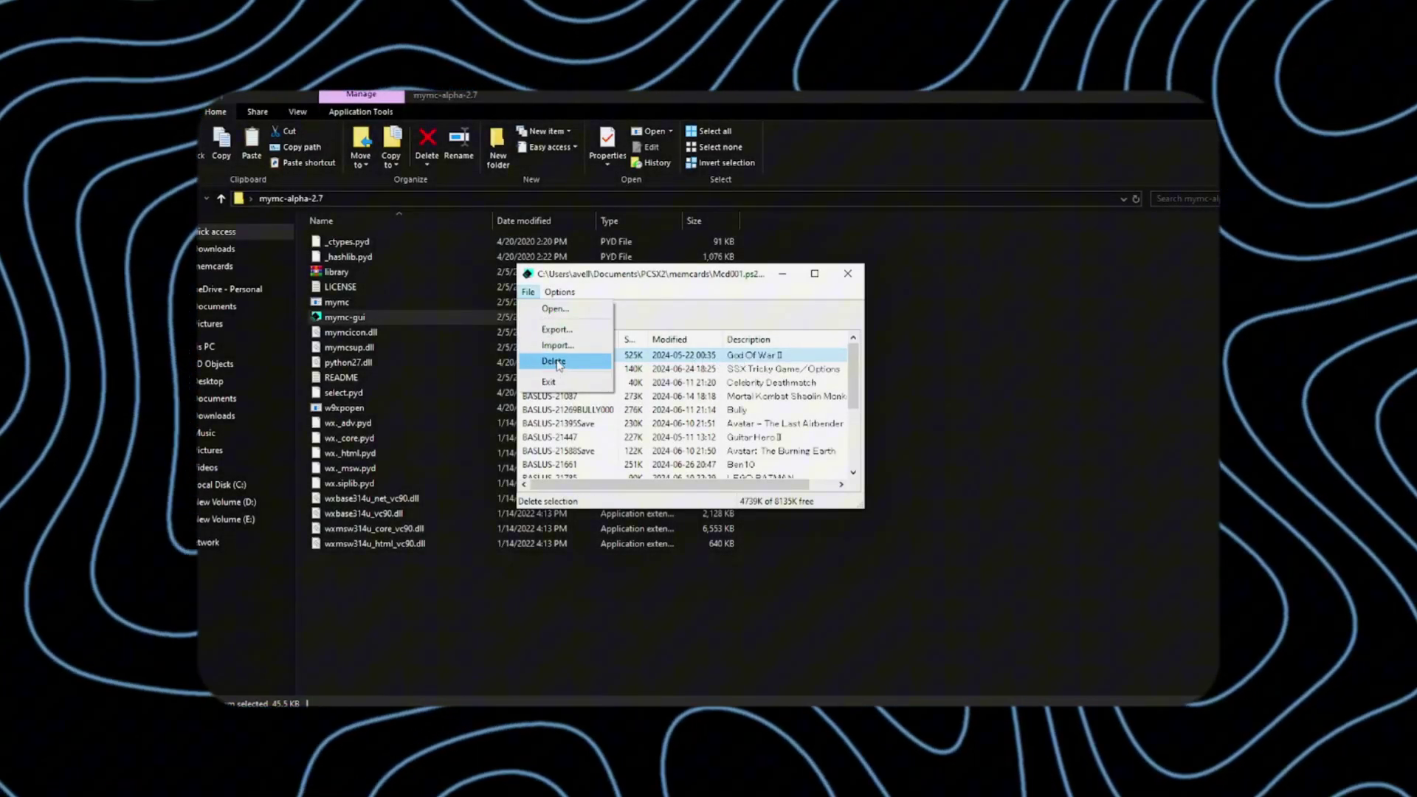
pyautogui.click(555, 363)
pyautogui.click(748, 395)
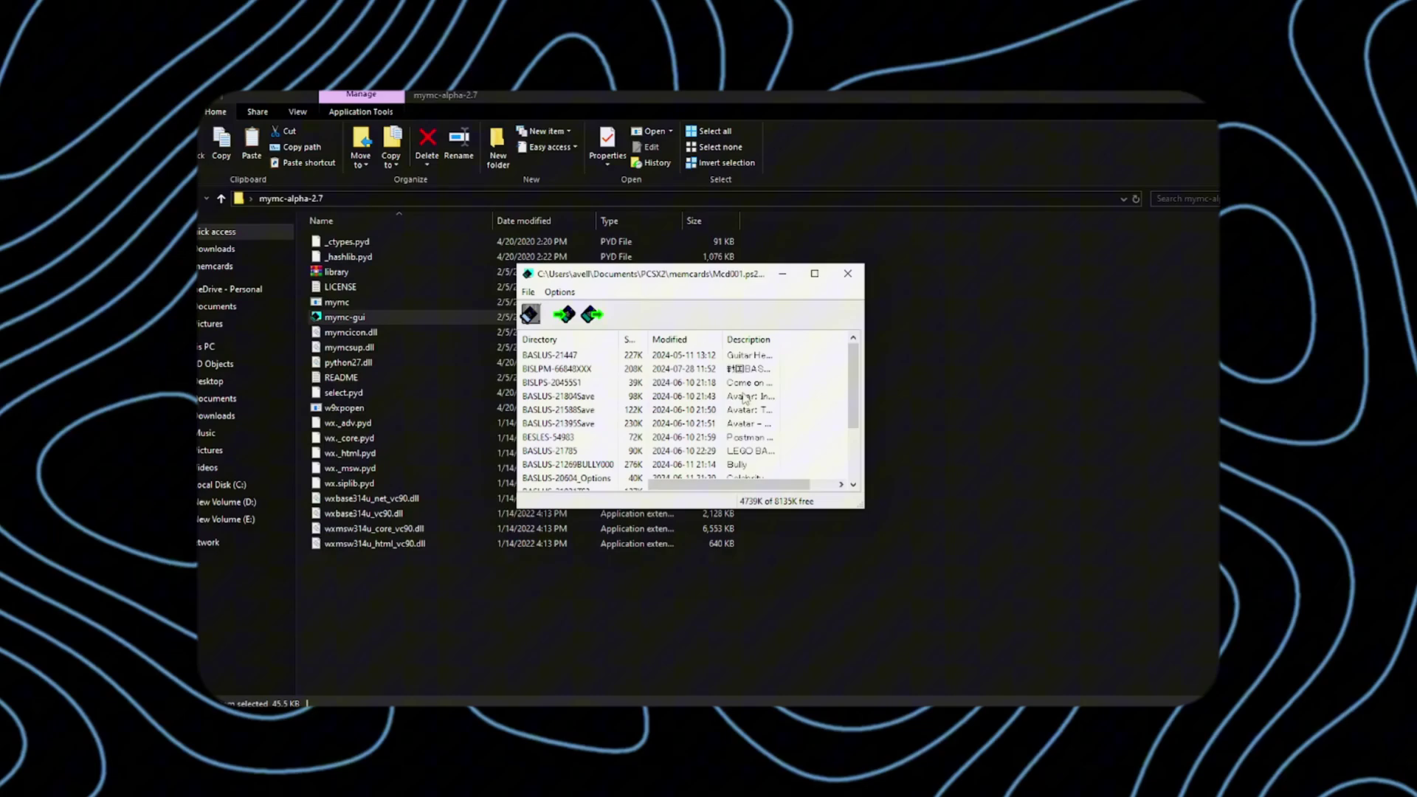
pyautogui.click(562, 320)
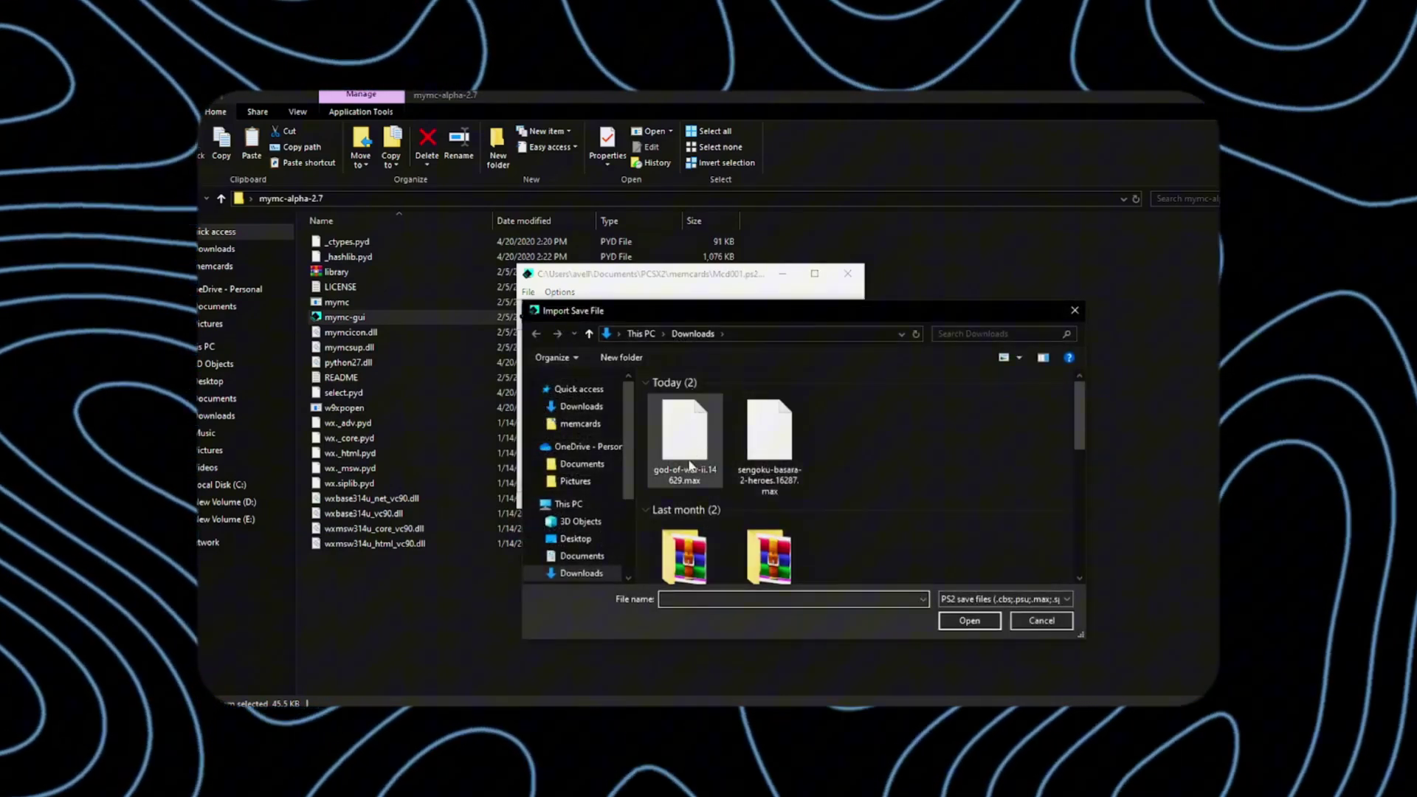
pyautogui.doubleClick(686, 443)
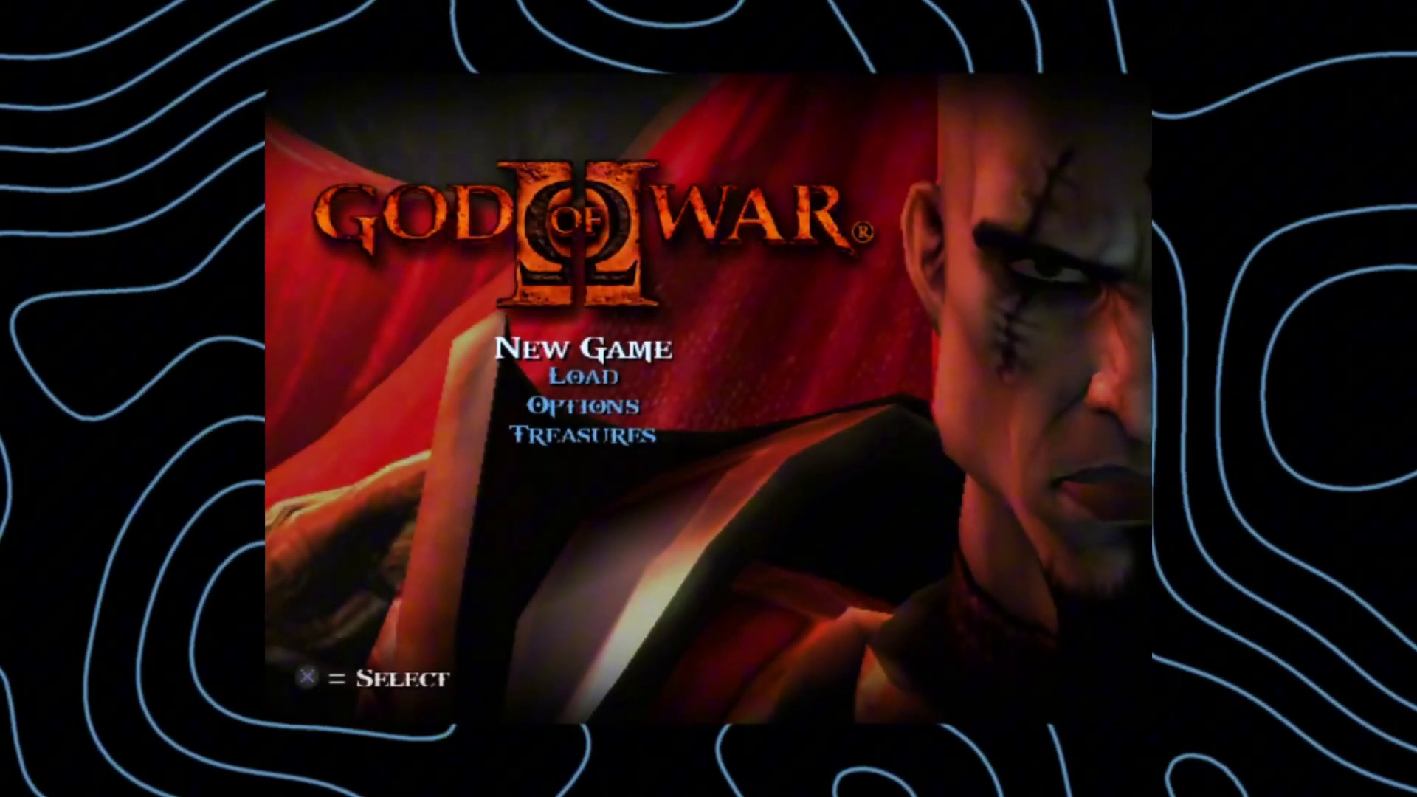
# Step: In God of War II, start a new game on Titan (very hard) difficulty and browse the available costumes
pyautogui.press('Return')
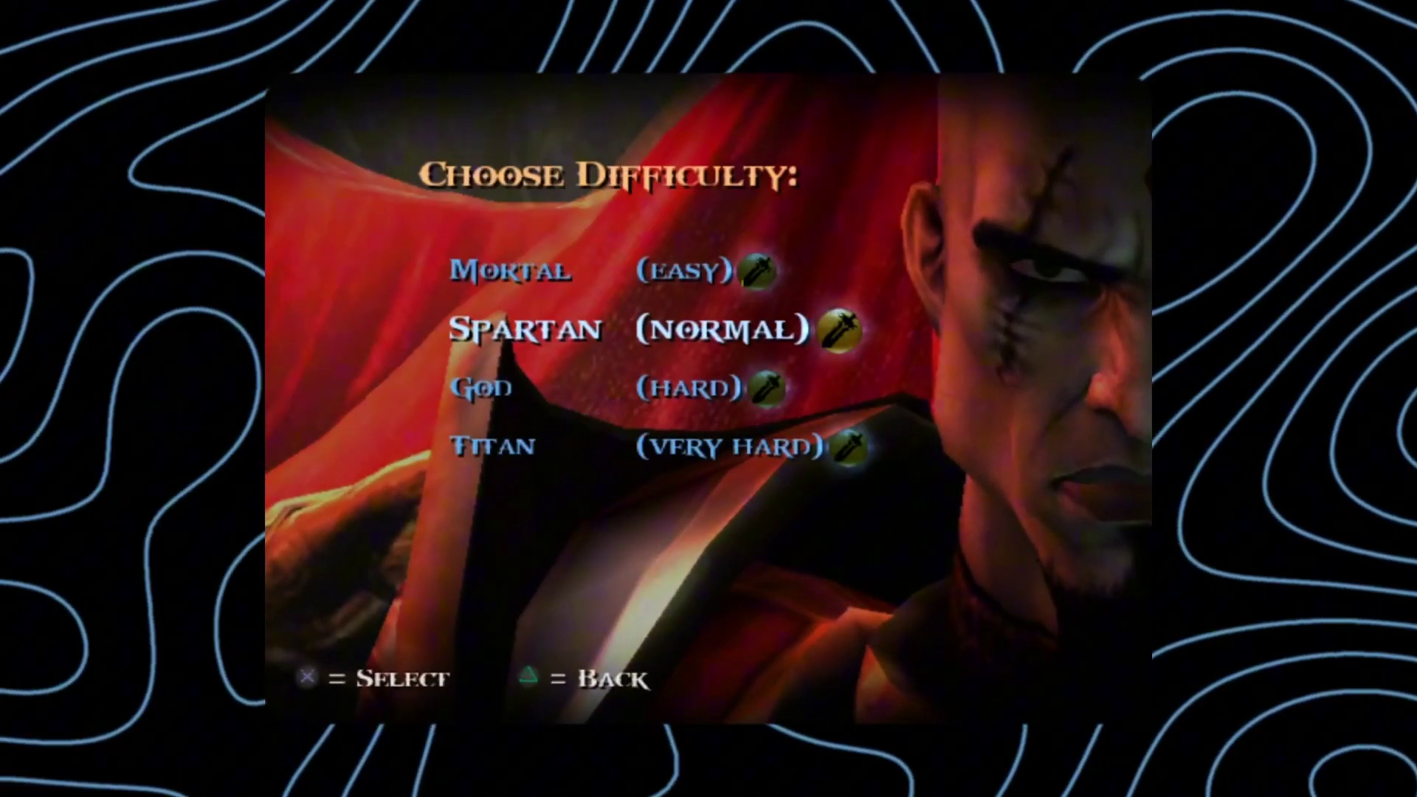
pyautogui.press('Down')
pyautogui.press('Down')
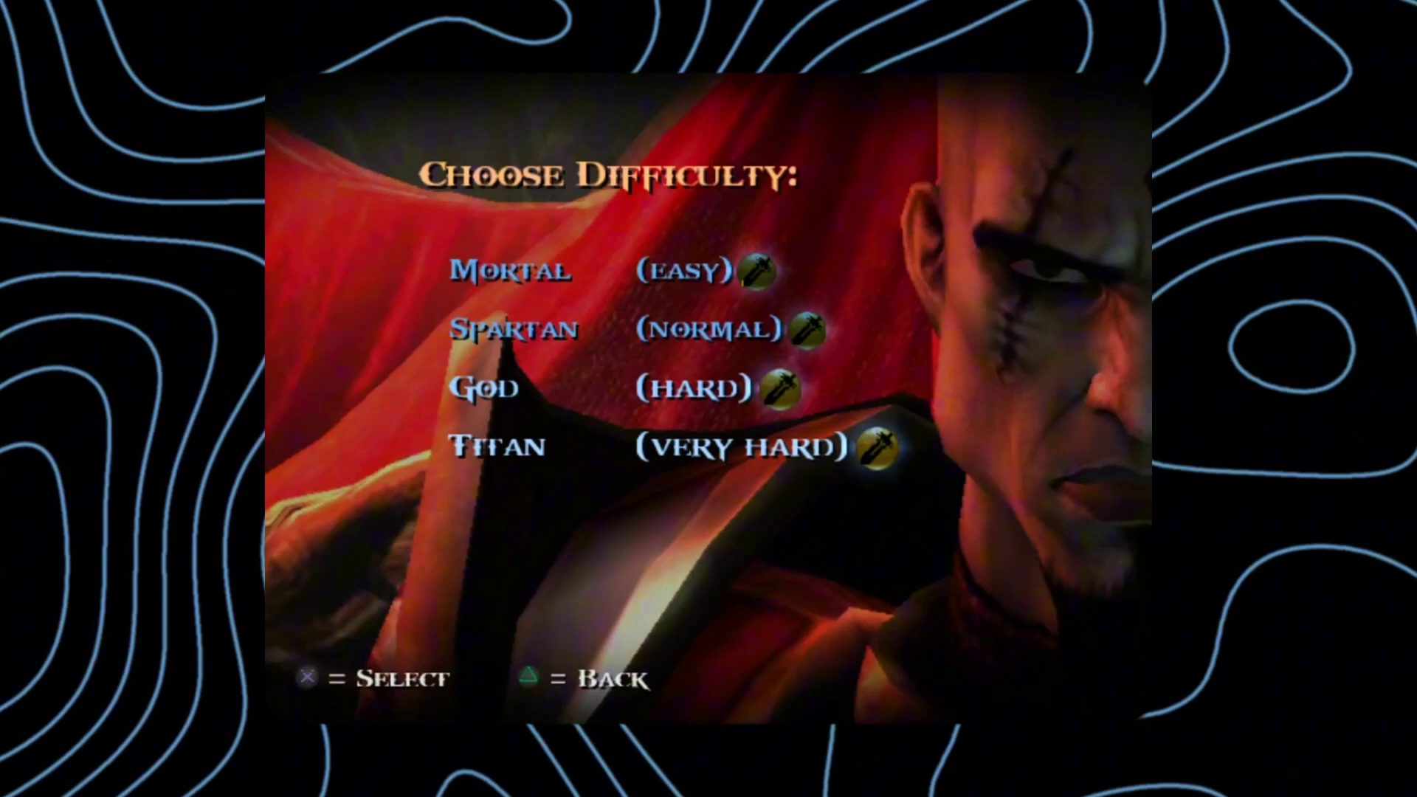
pyautogui.press('Up')
pyautogui.press('Up')
pyautogui.press('Up')
pyautogui.press('Down')
pyautogui.press('Down')
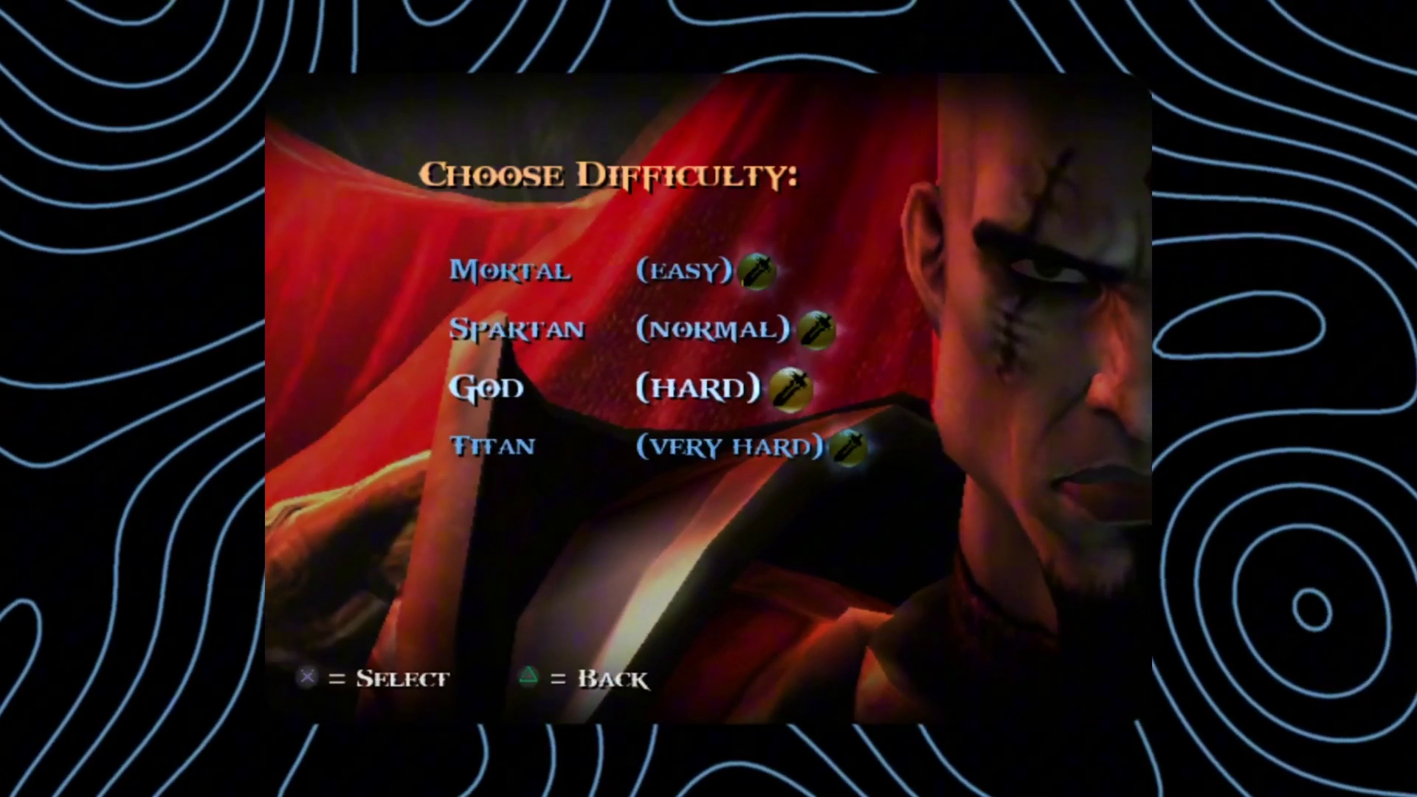
pyautogui.press('Down')
pyautogui.press('Return')
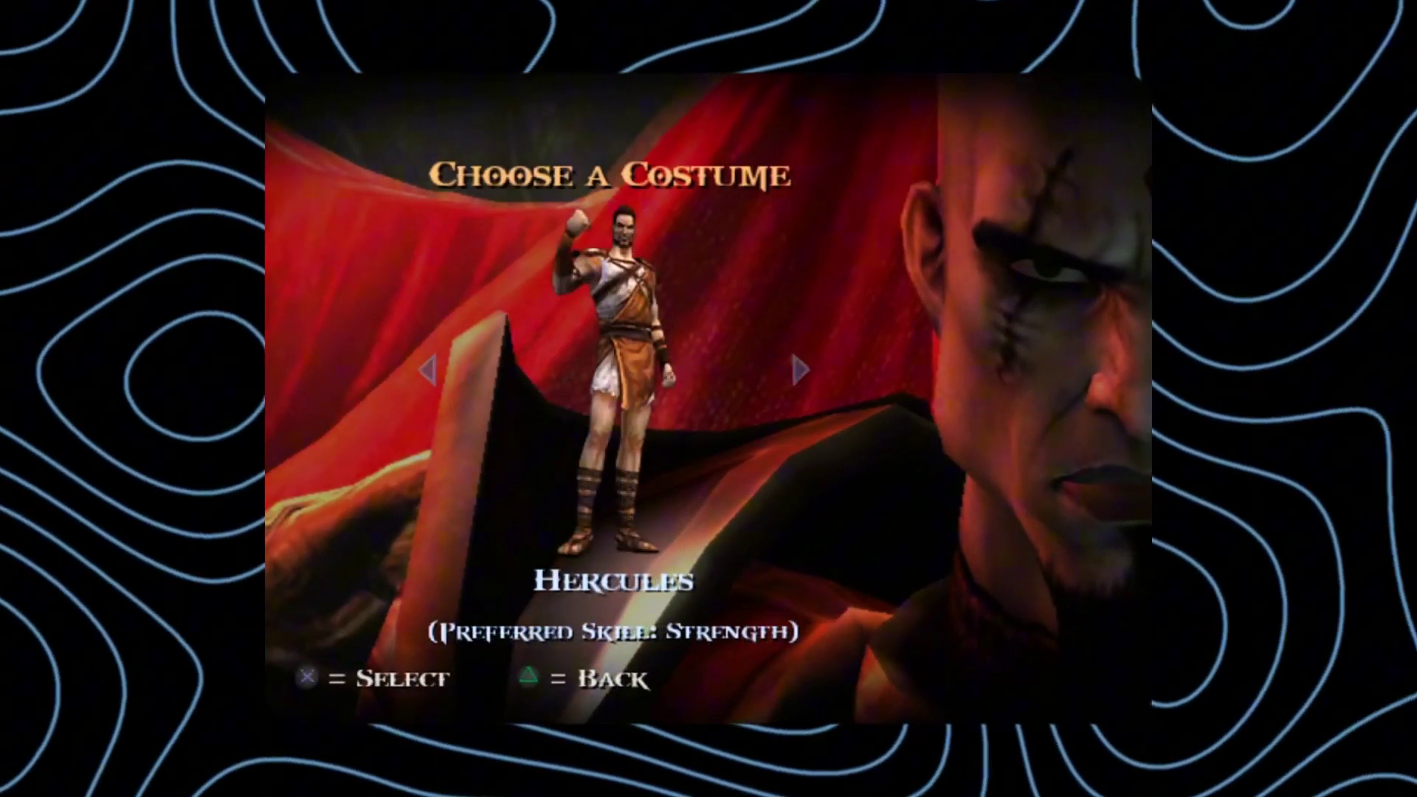
pyautogui.press('Right')
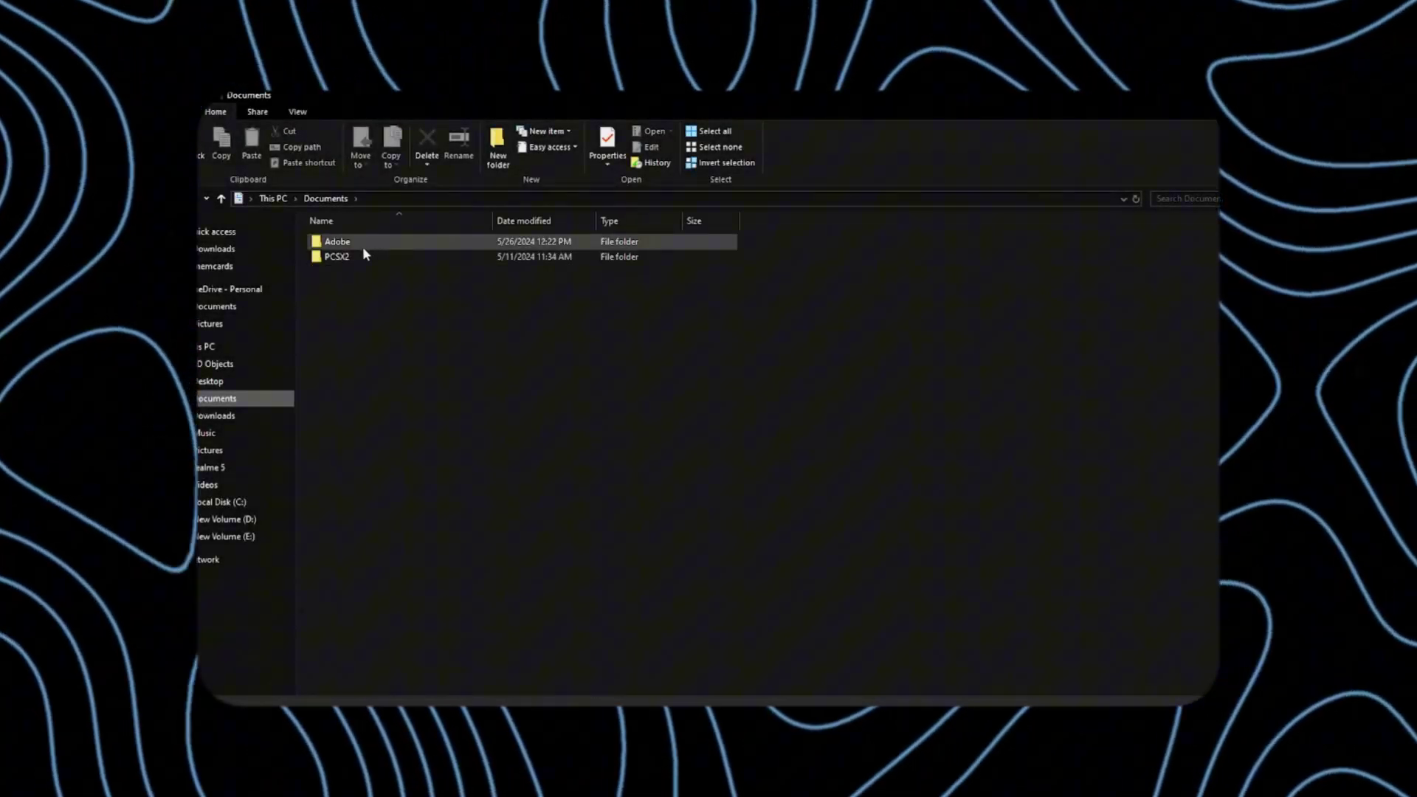
# Step: Copy Mcd001.ps2 and Mcd002.ps2 from the PCSX2 memcards folder in Documents to the MEMORY CARDS folder on the realme 5 SD card
pyautogui.doubleClick(375, 255)
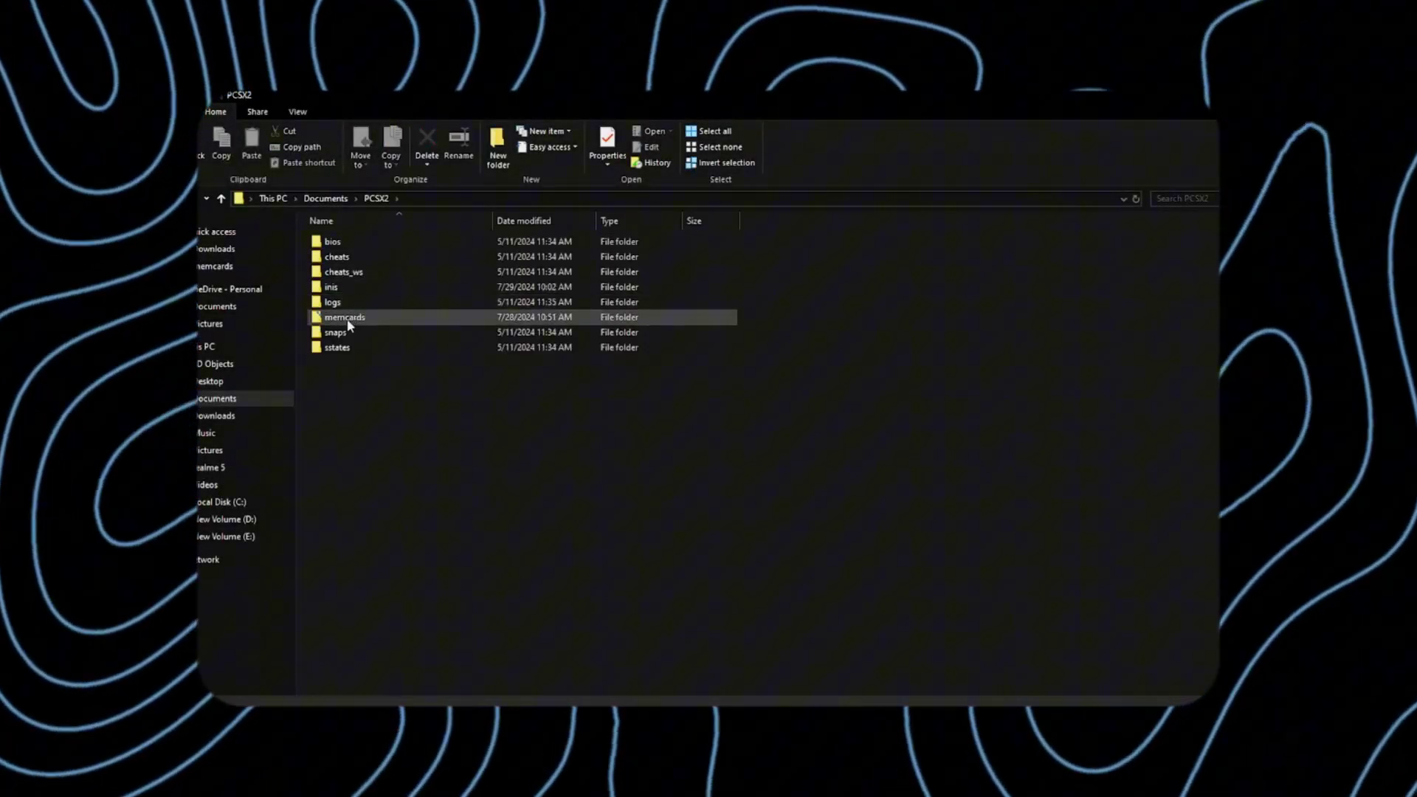
pyautogui.doubleClick(347, 318)
pyautogui.moveTo(366, 319); pyautogui.dragTo(338, 257)
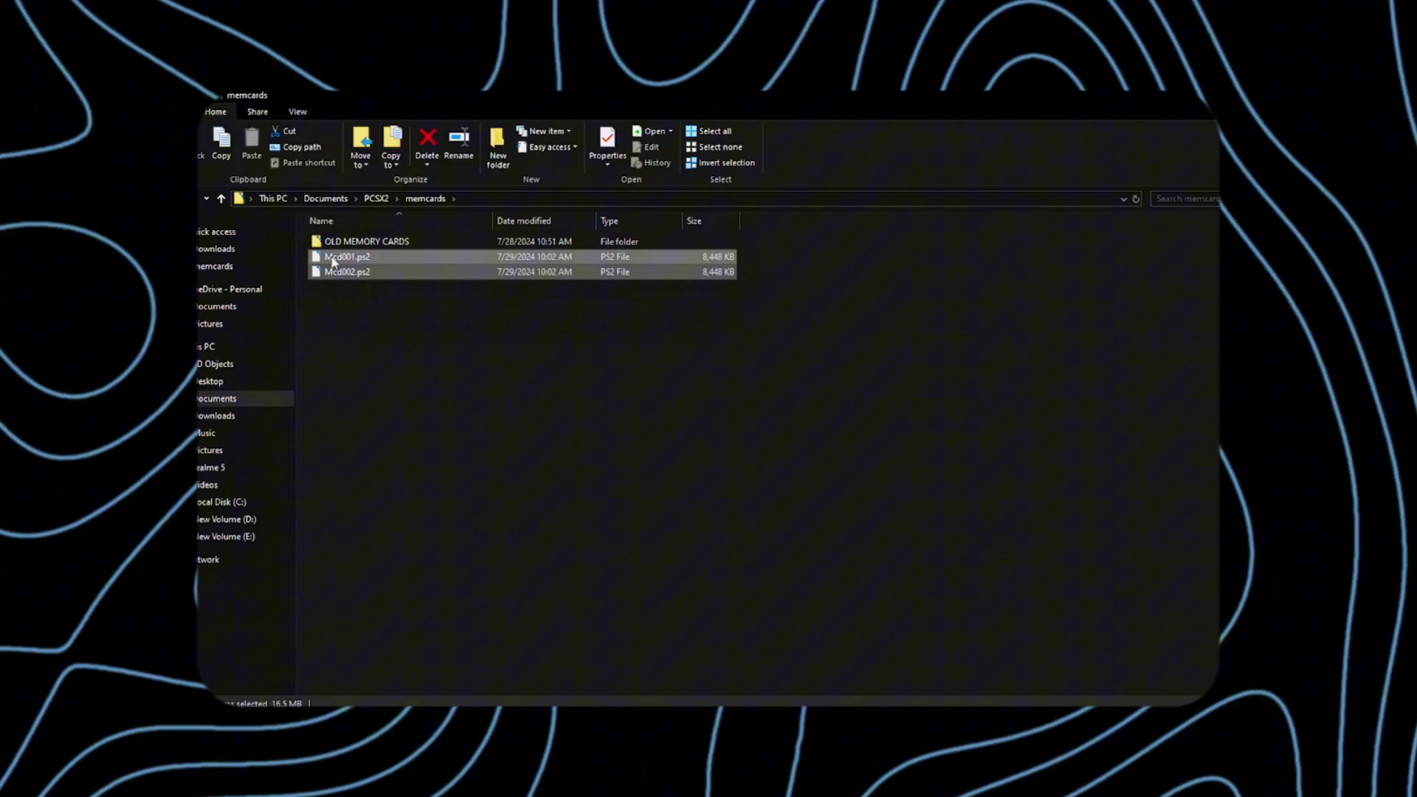
pyautogui.rightClick(337, 258)
pyautogui.click(363, 424)
pyautogui.rightClick(585, 244)
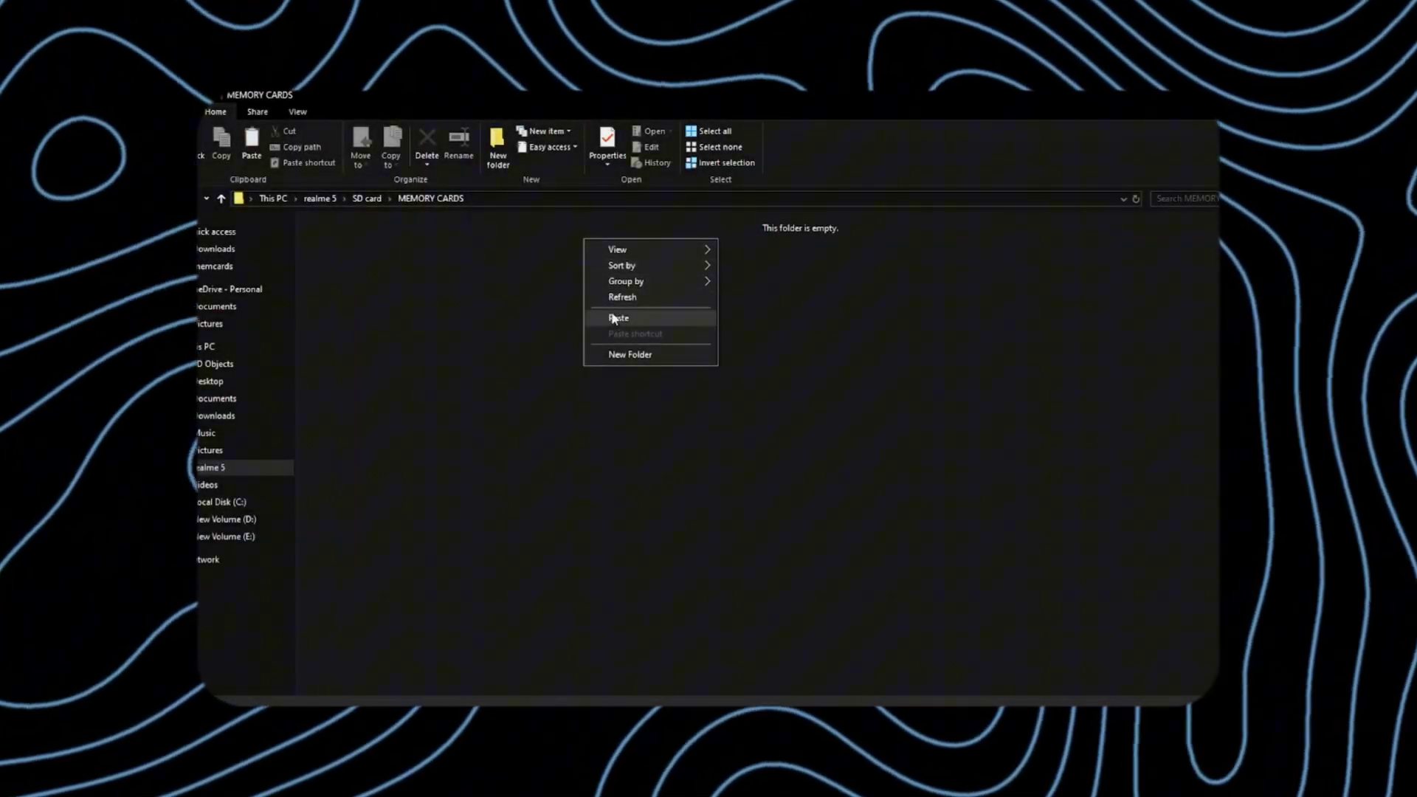
pyautogui.click(615, 320)
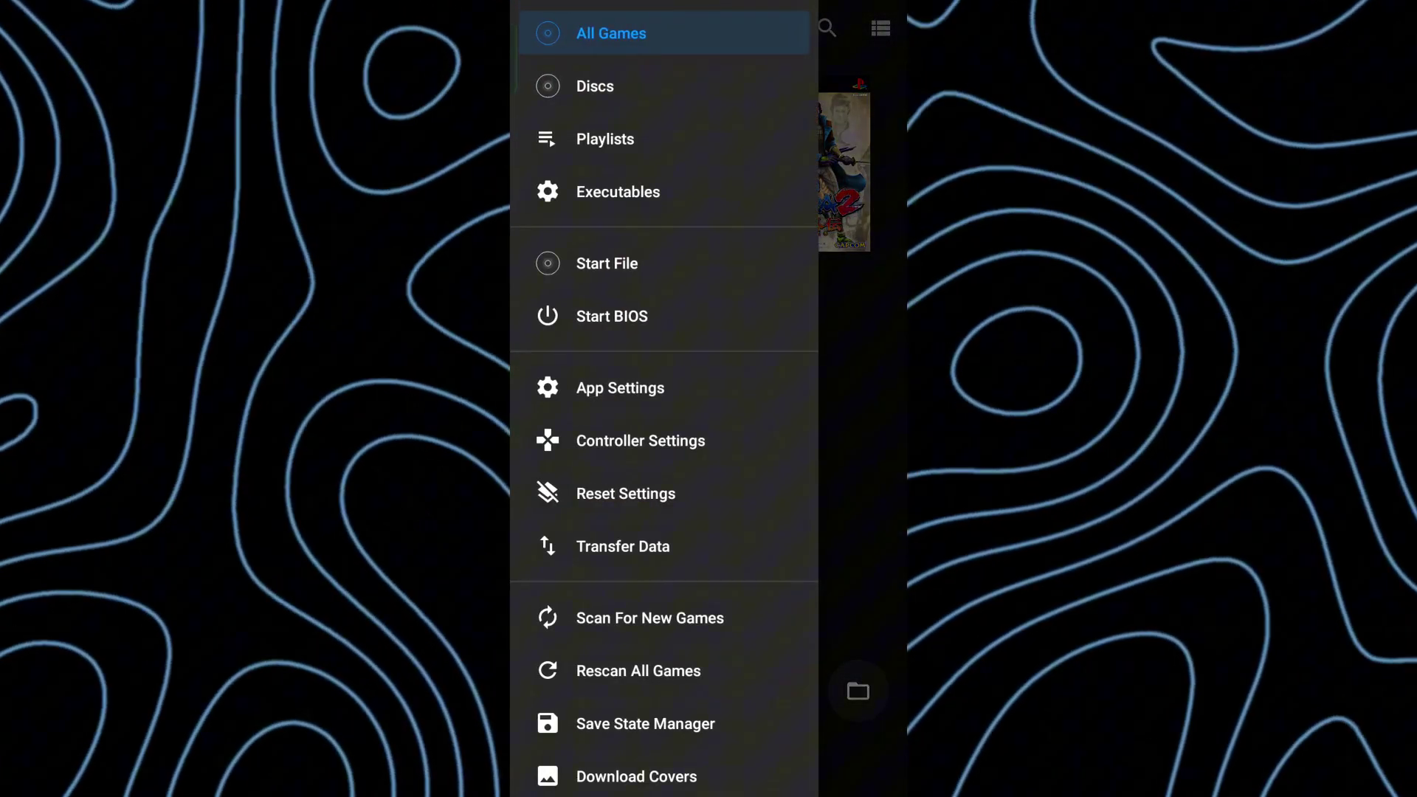
# Step: In the phone's PS2 emulator, import the memory card Mcd001.ps2 from the MEMORY CARDS folder through the app's memory card settings
pyautogui.click(620, 388)
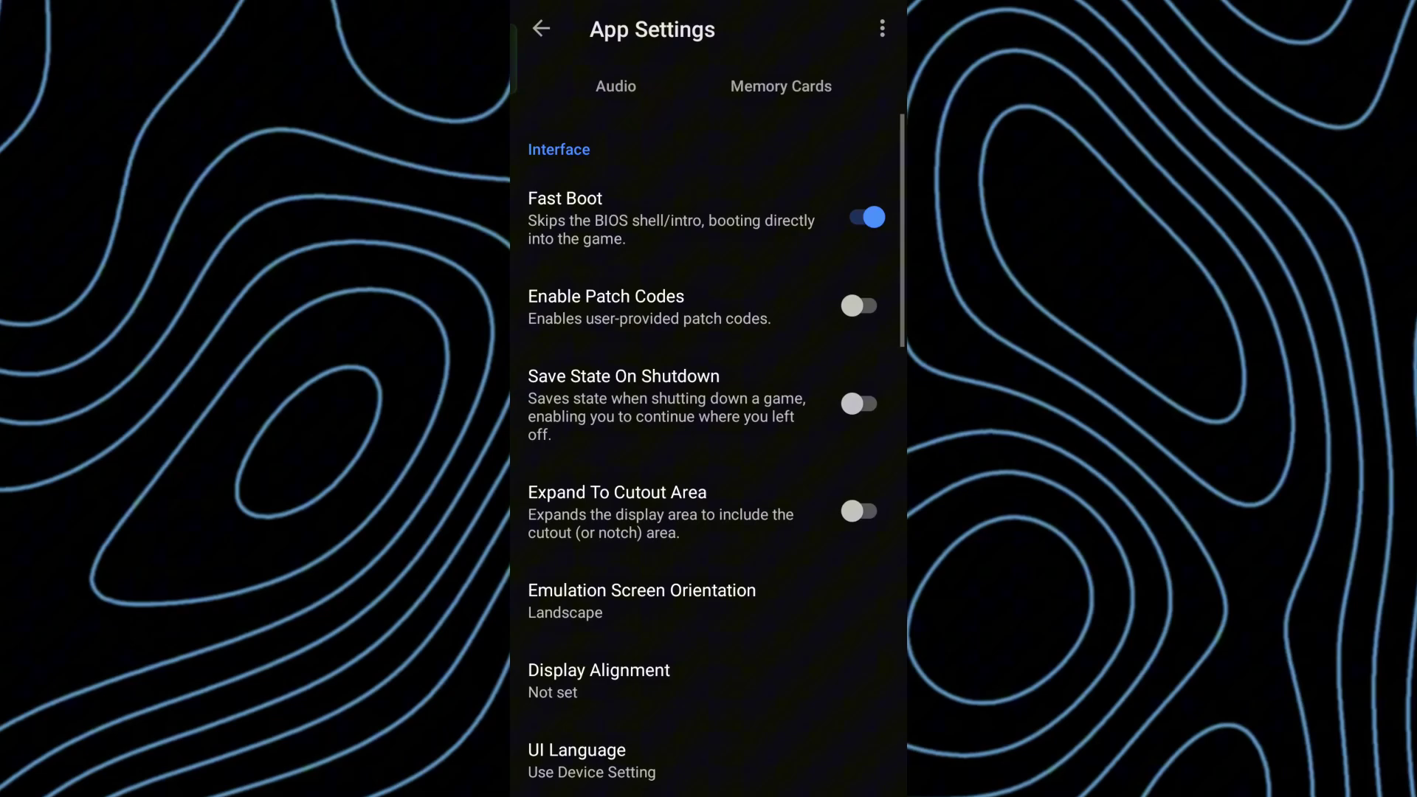
pyautogui.click(770, 88)
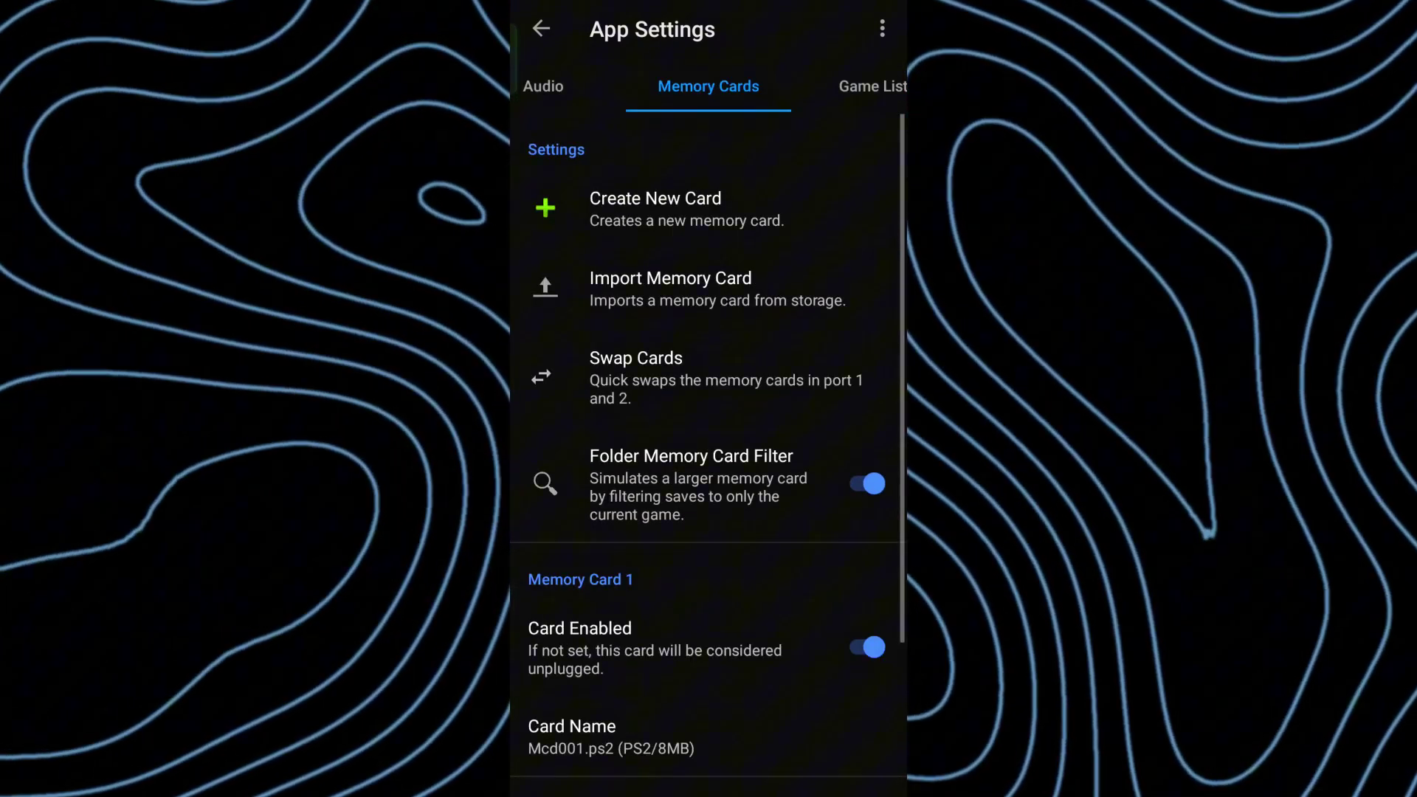
pyautogui.click(705, 292)
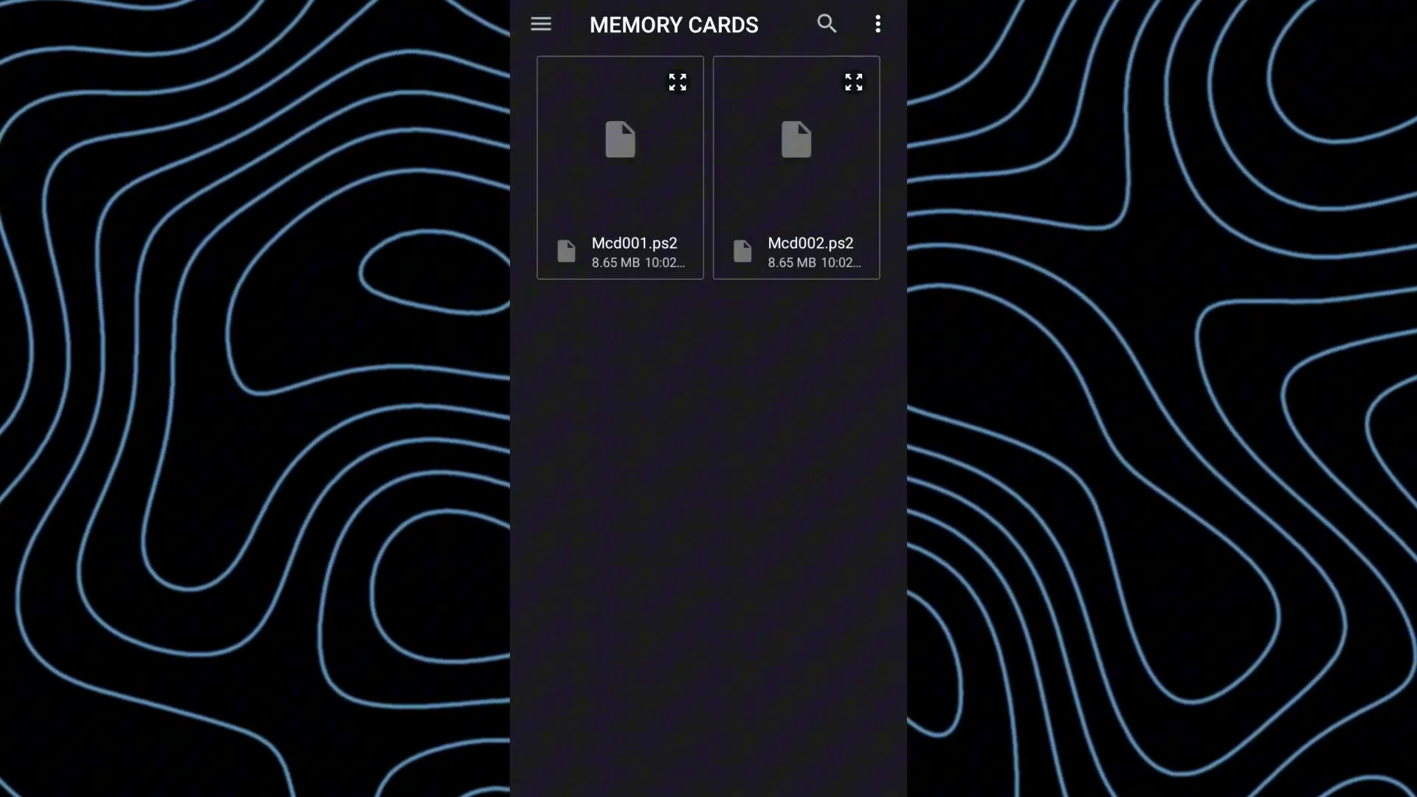
pyautogui.click(620, 185)
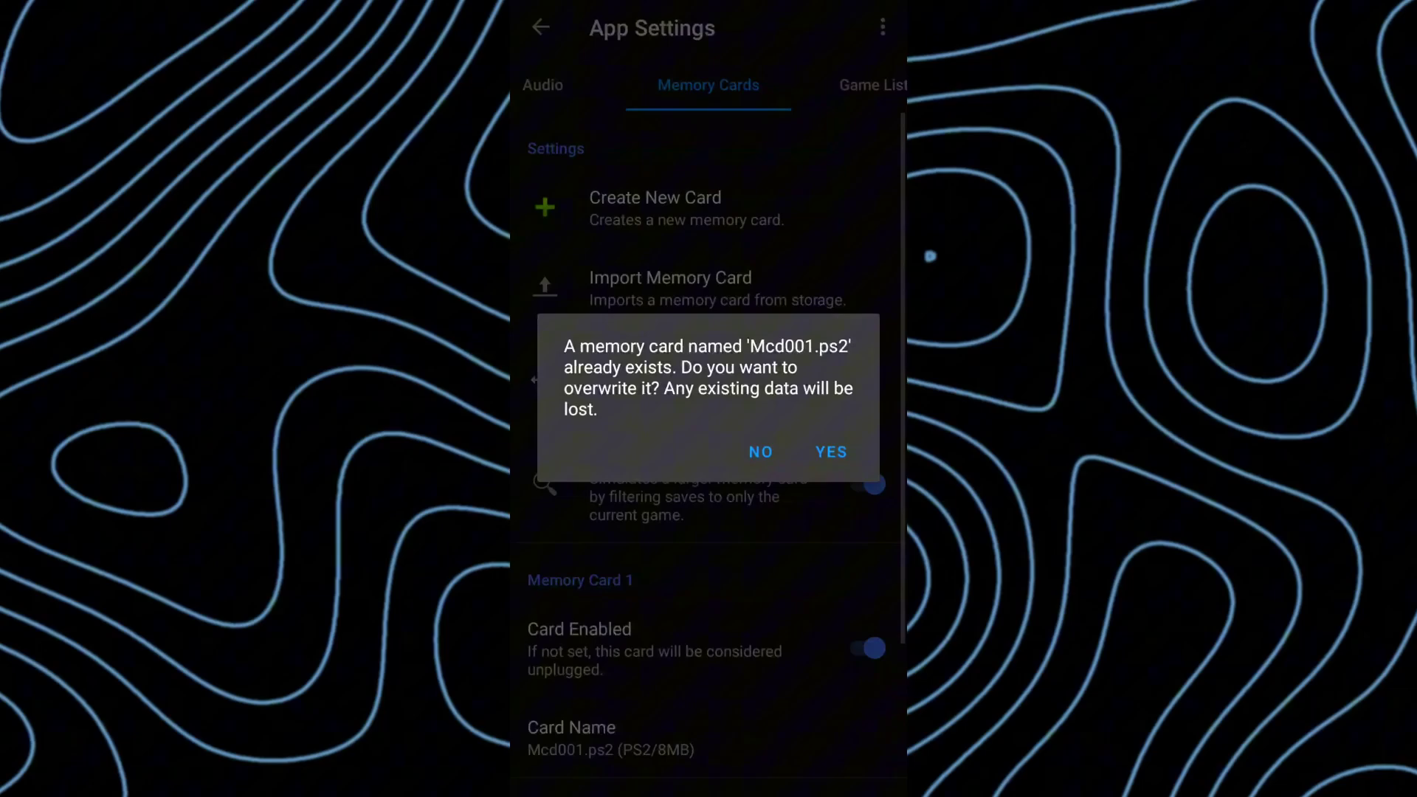